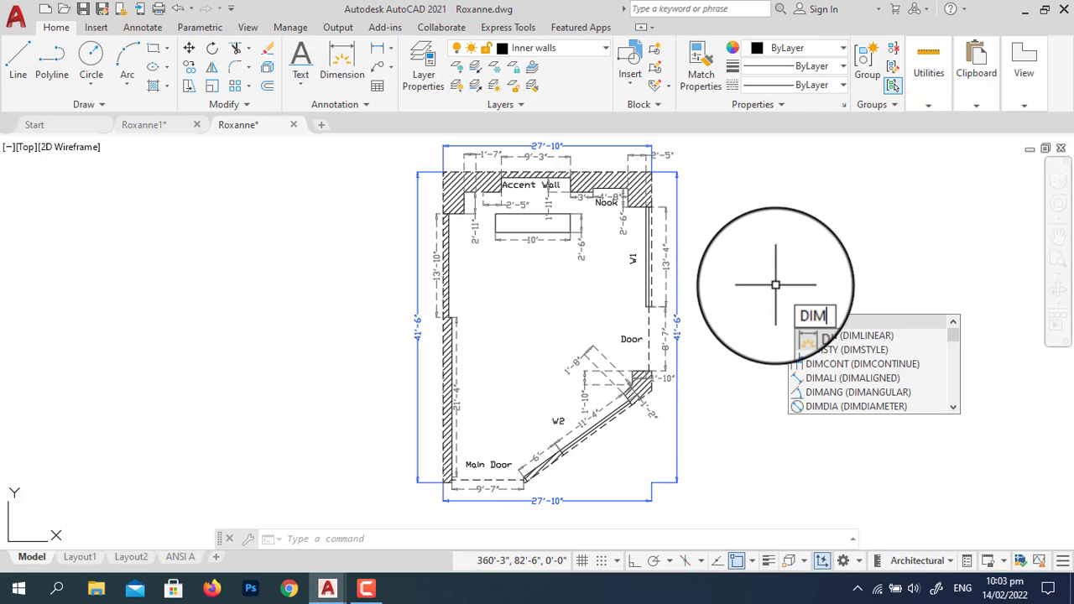
Start a new dimension style named All Inches, based on ISO-25
type("s")
key("Return")
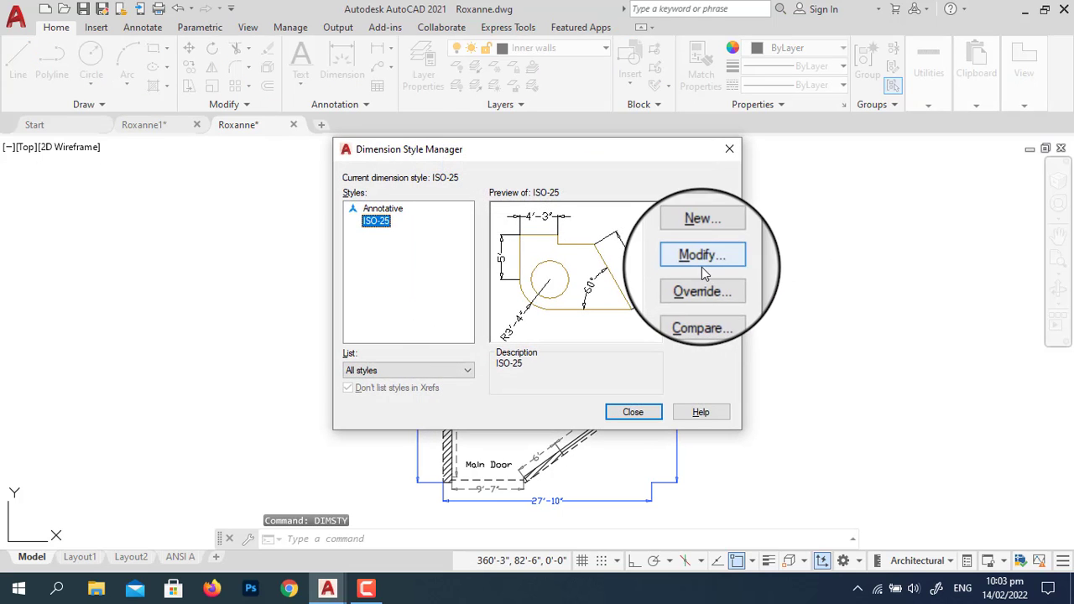
left_click(714, 236)
type("All Inches")
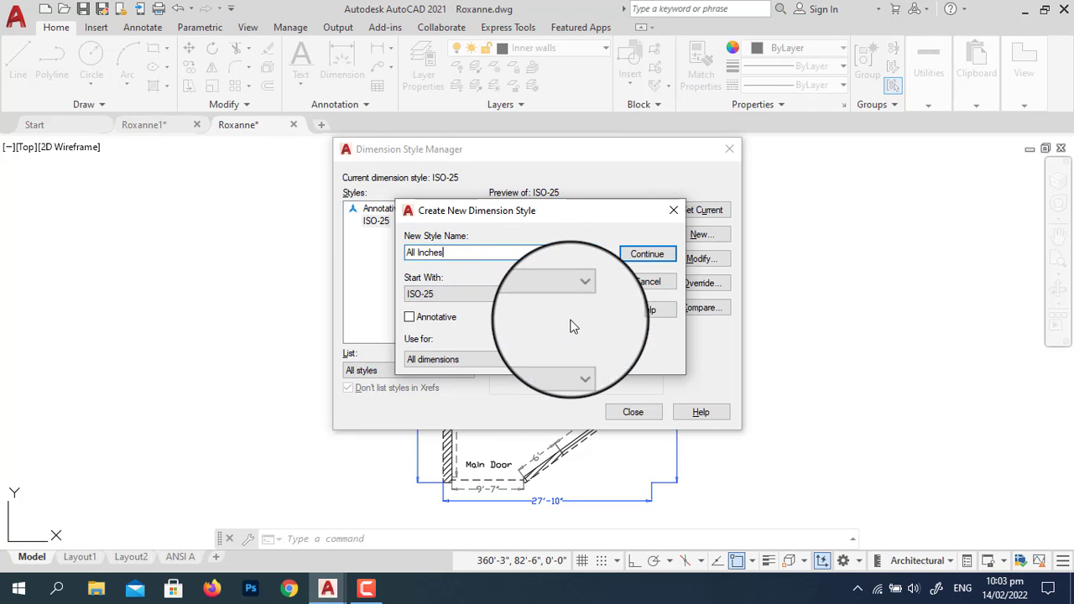
Give All Inches Decimal units, 0.0 precision, a Period separator and an inch-mark (") suffix
left_click(656, 256)
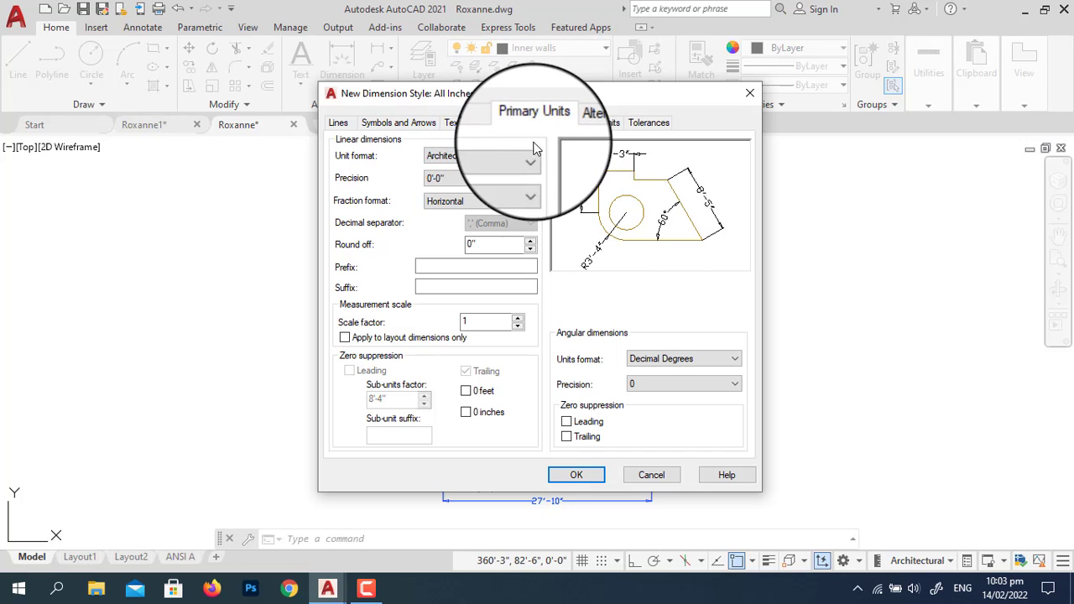
left_click(503, 156)
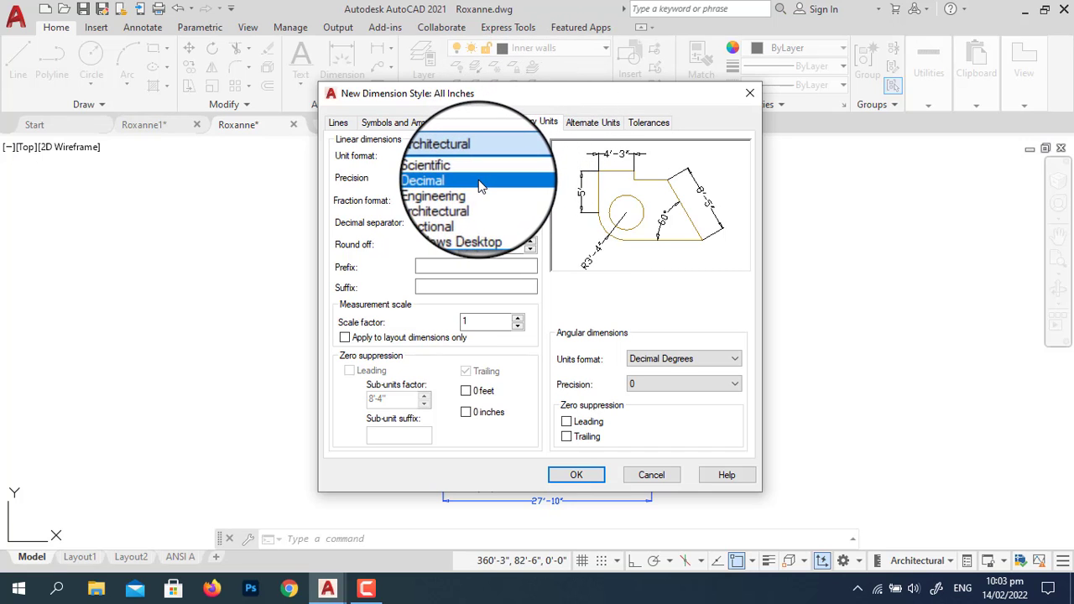
left_click(478, 178)
left_click(492, 178)
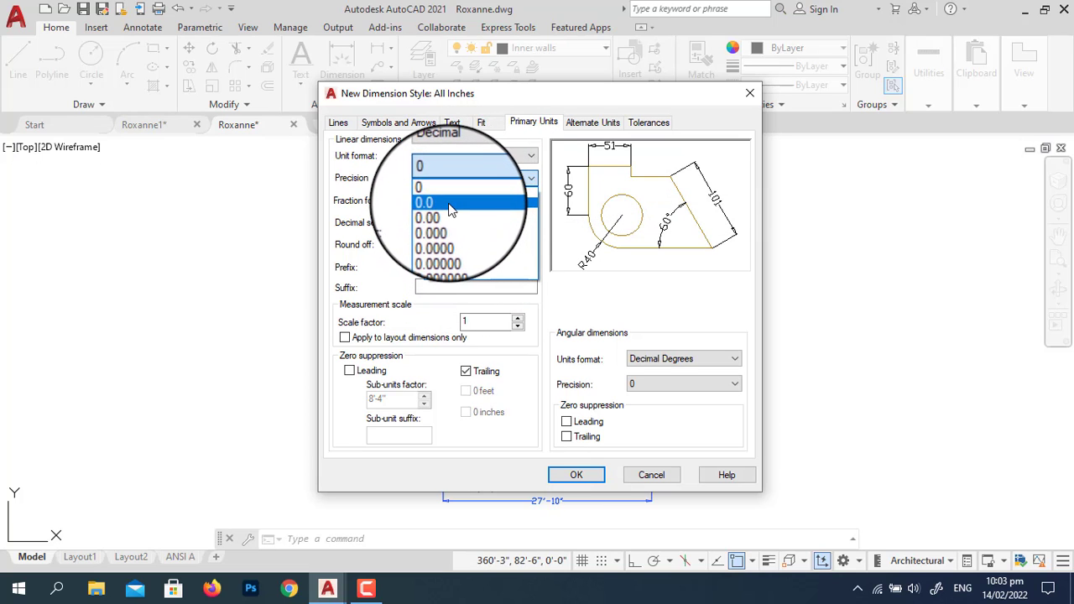
left_click(451, 203)
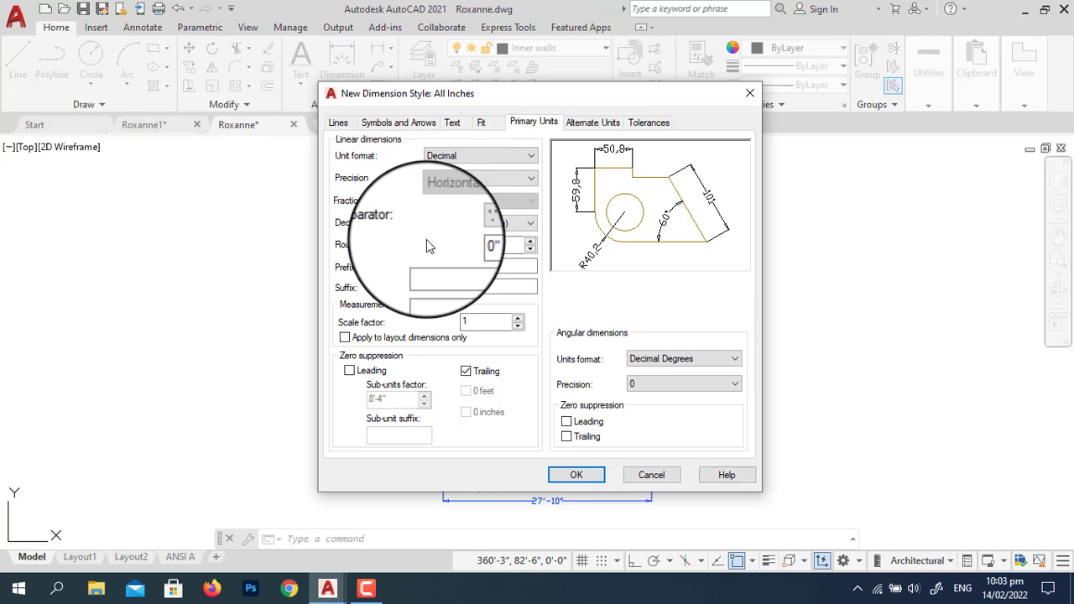
left_click(488, 224)
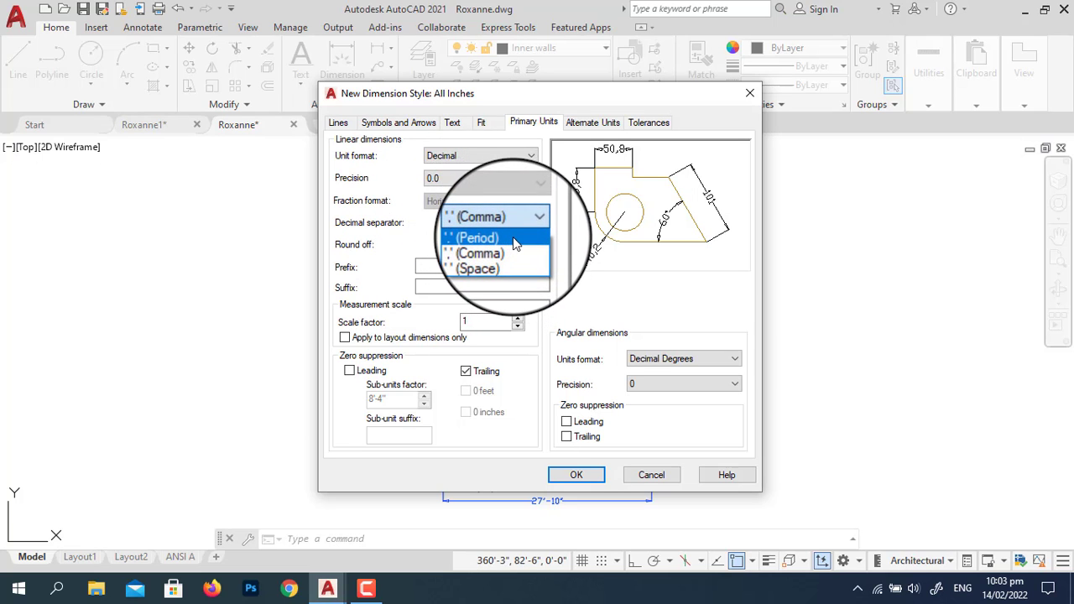
left_click(513, 237)
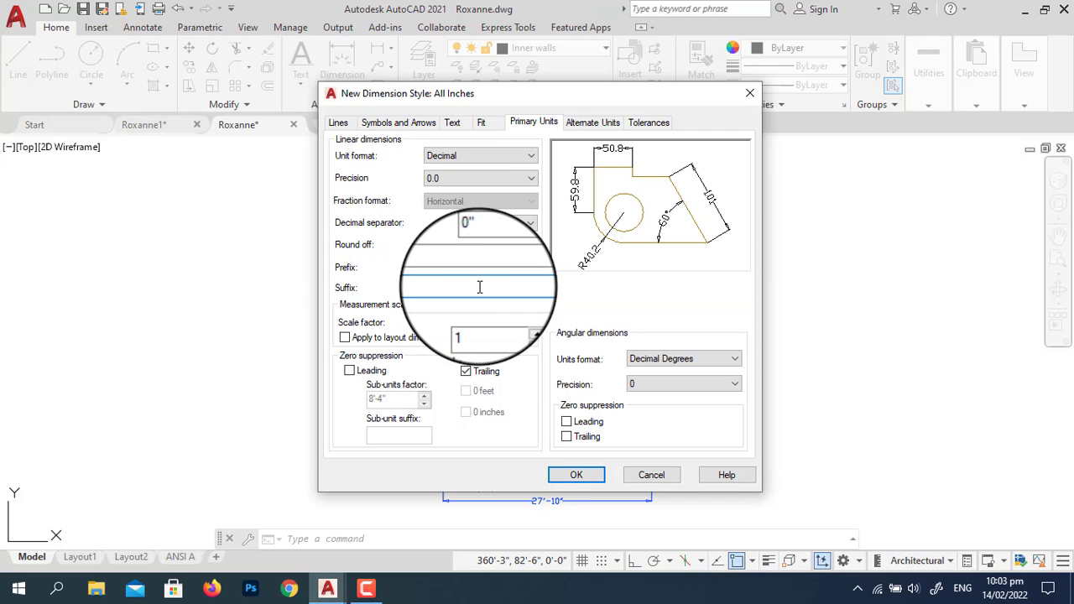
type("\"")
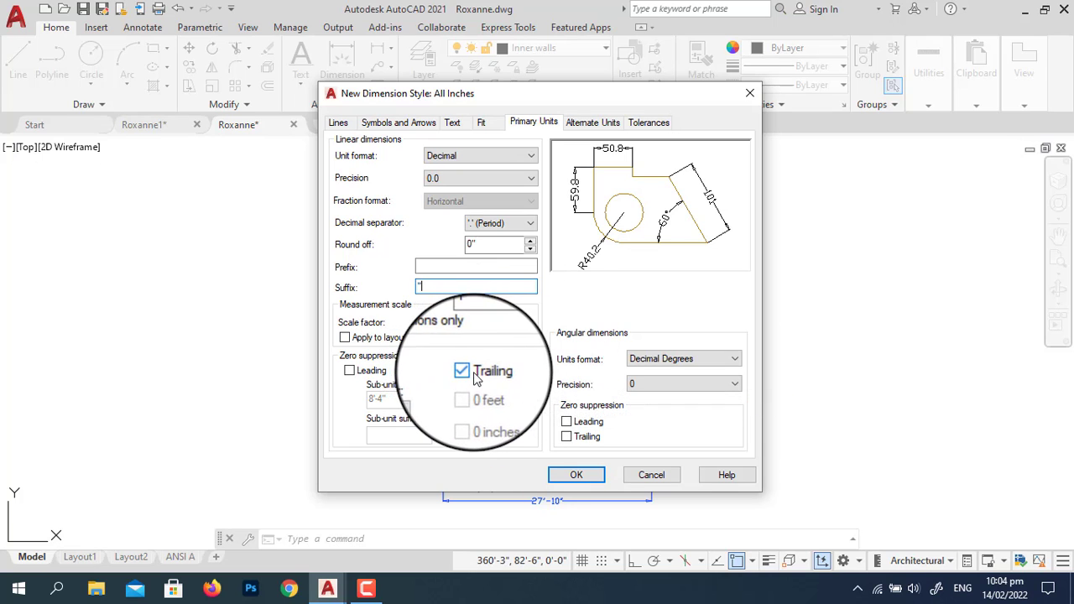
left_click(585, 479)
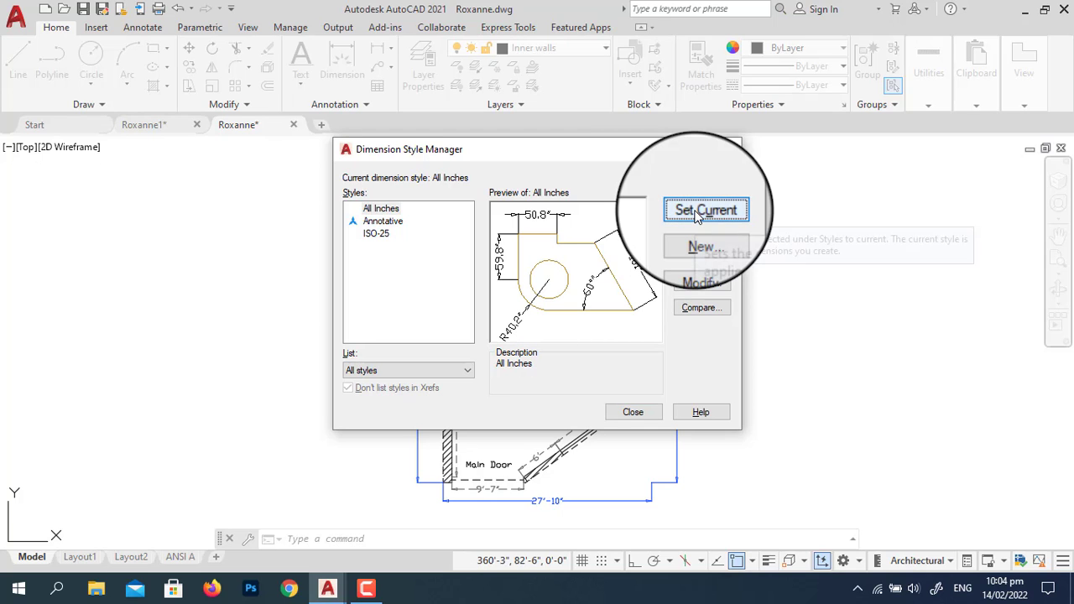
Make All Inches the current dimension style and close the style manager
left_click(697, 213)
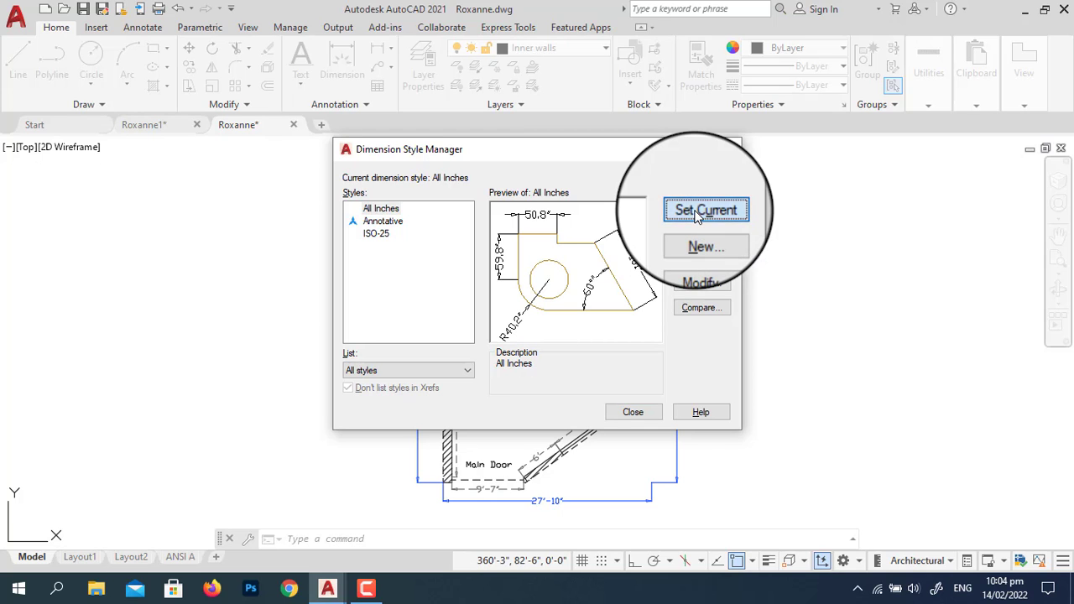
left_click(635, 413)
type("DIM")
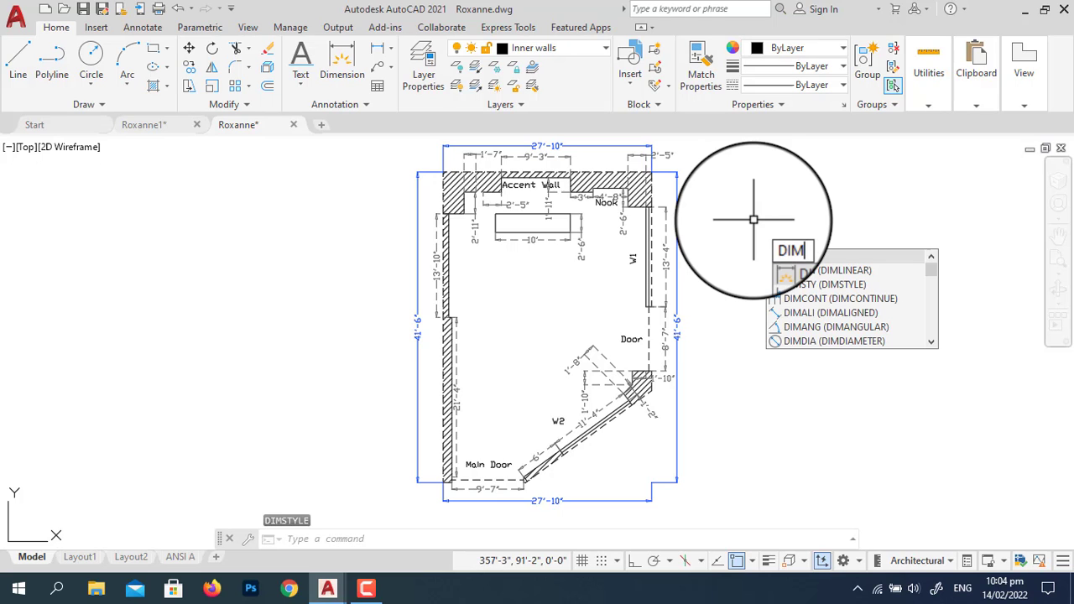
Start DIM and try to pick the top-right wall corner, cancelling continue mode each time
key("Return")
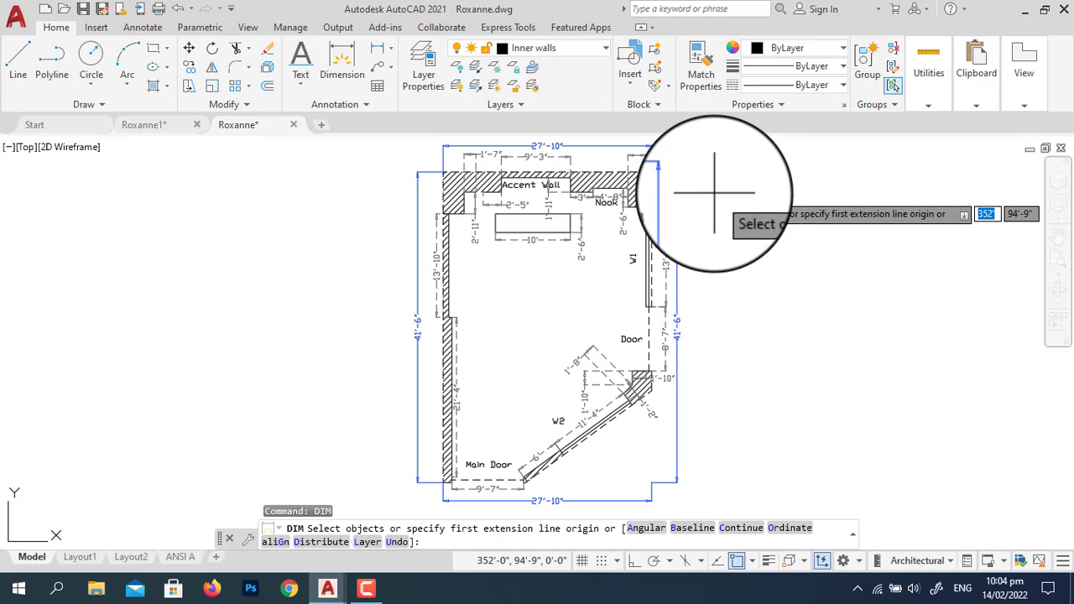
left_click(648, 173)
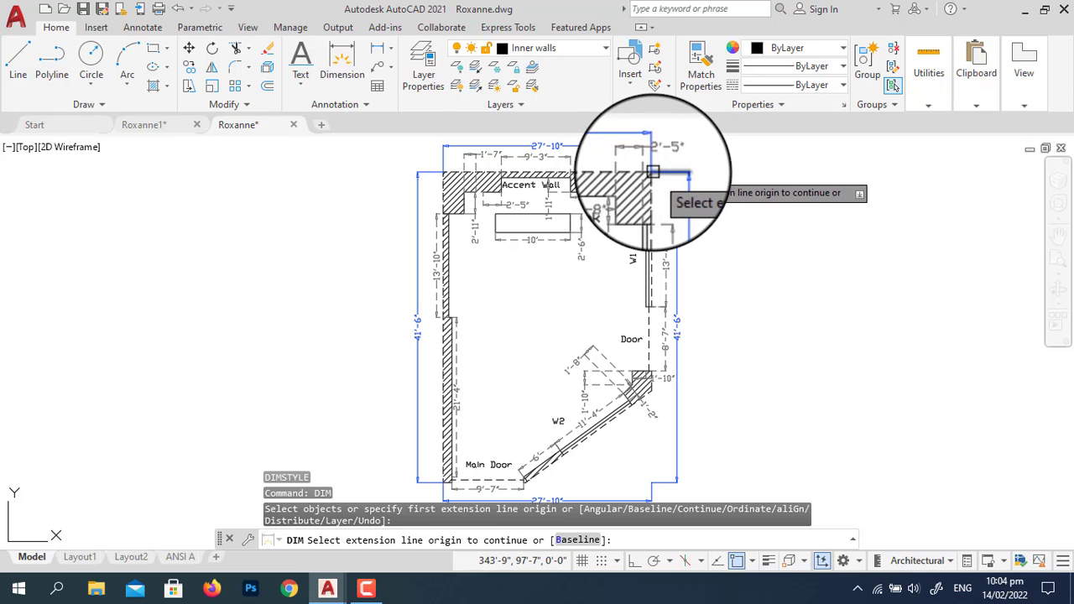
key("Escape")
left_click(652, 172)
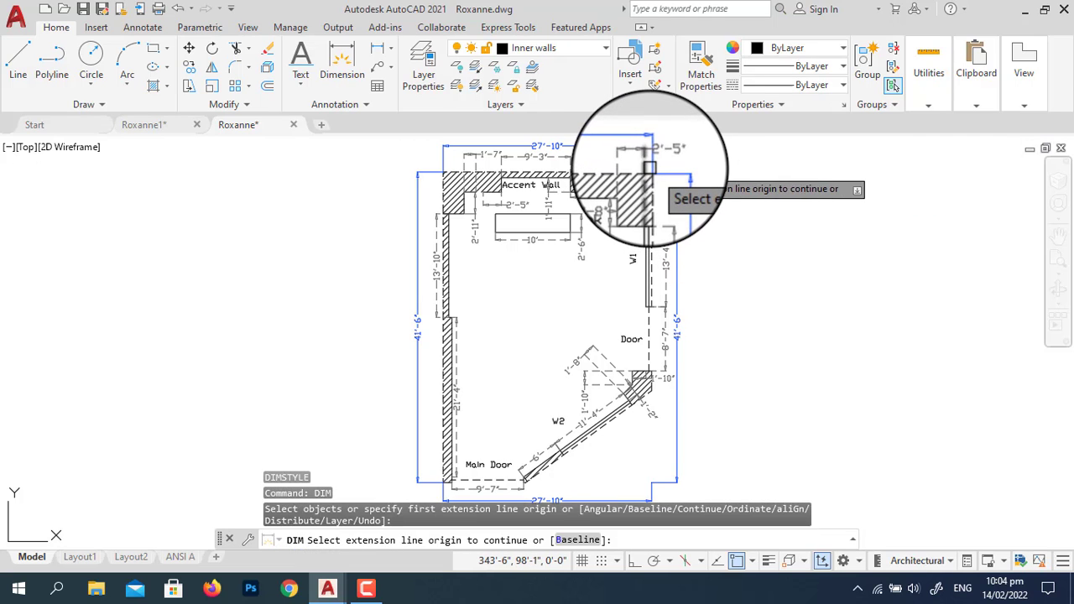
key("Escape")
left_click(653, 172)
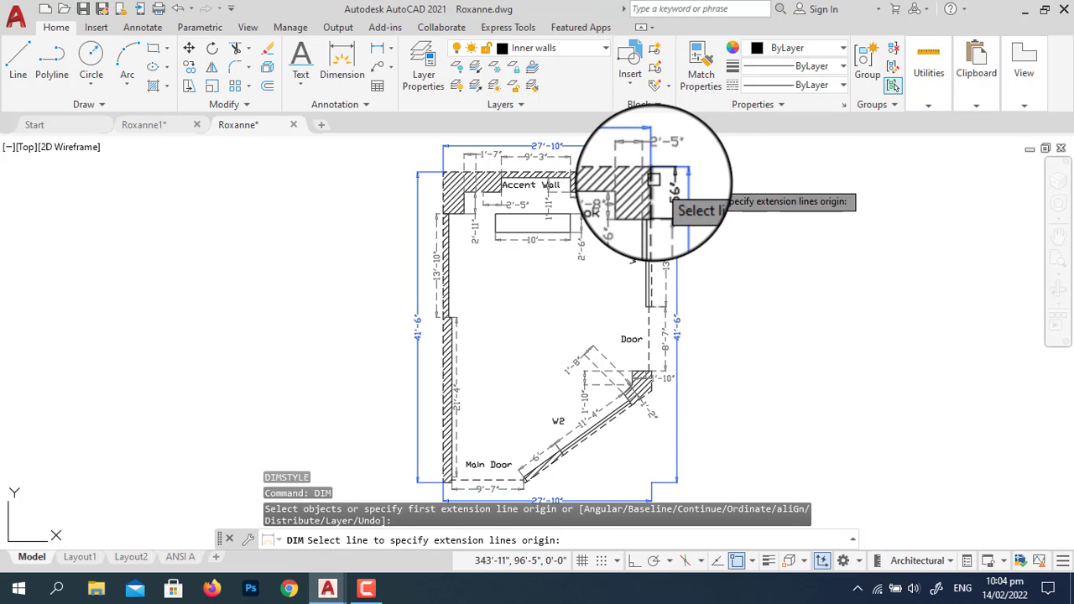
key("Escape")
Retry picking the top-right wall corner at a closer zoom, then show the object snap modes
scroll(653, 172, "up", 5)
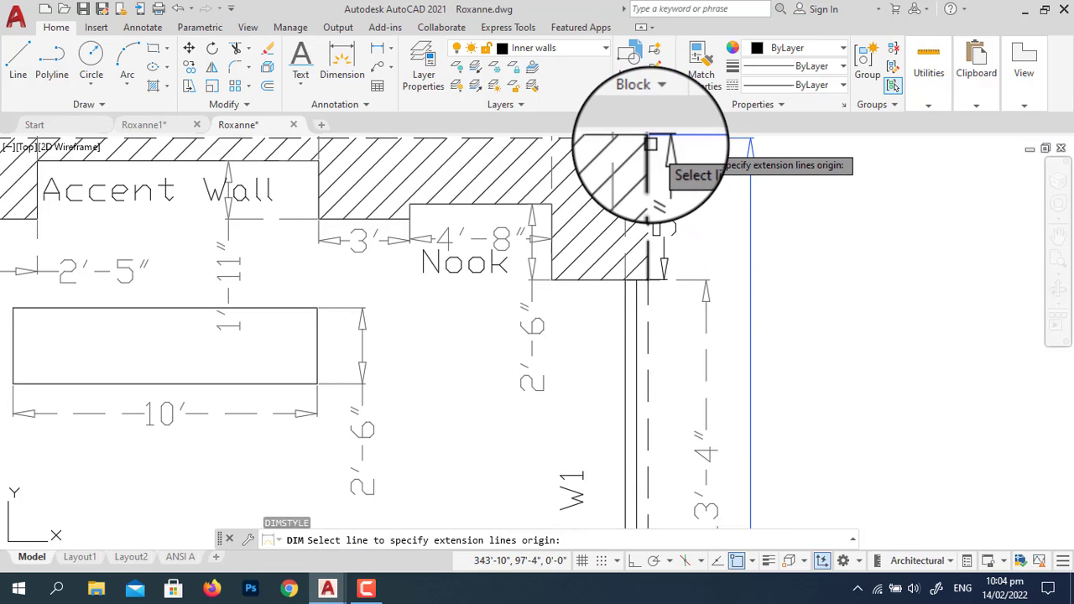
left_click(646, 140)
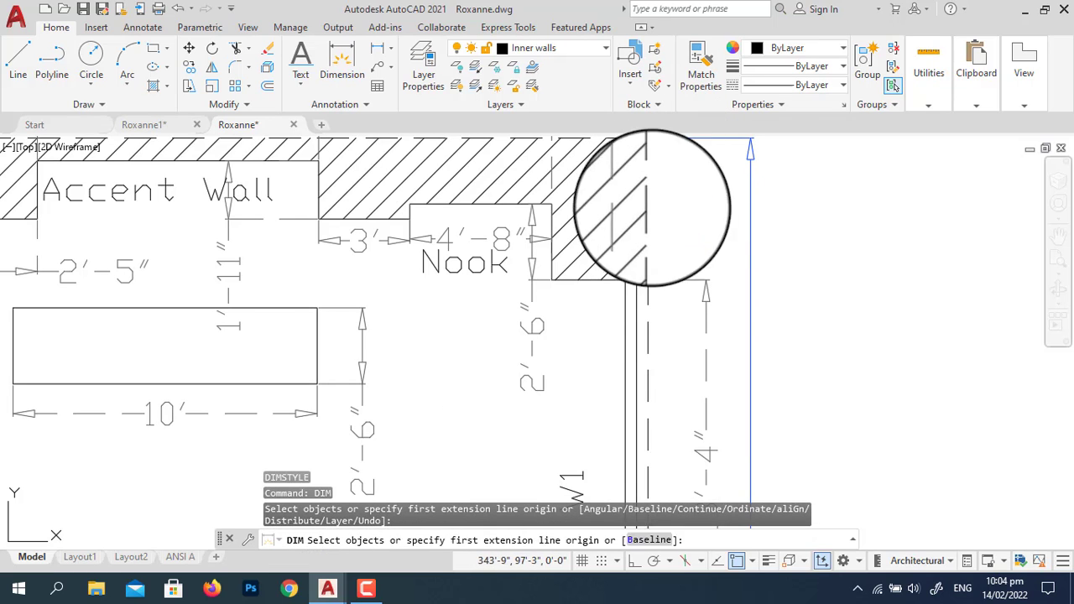
key("Escape")
scroll(663, 252, "down", 2)
left_click(650, 181)
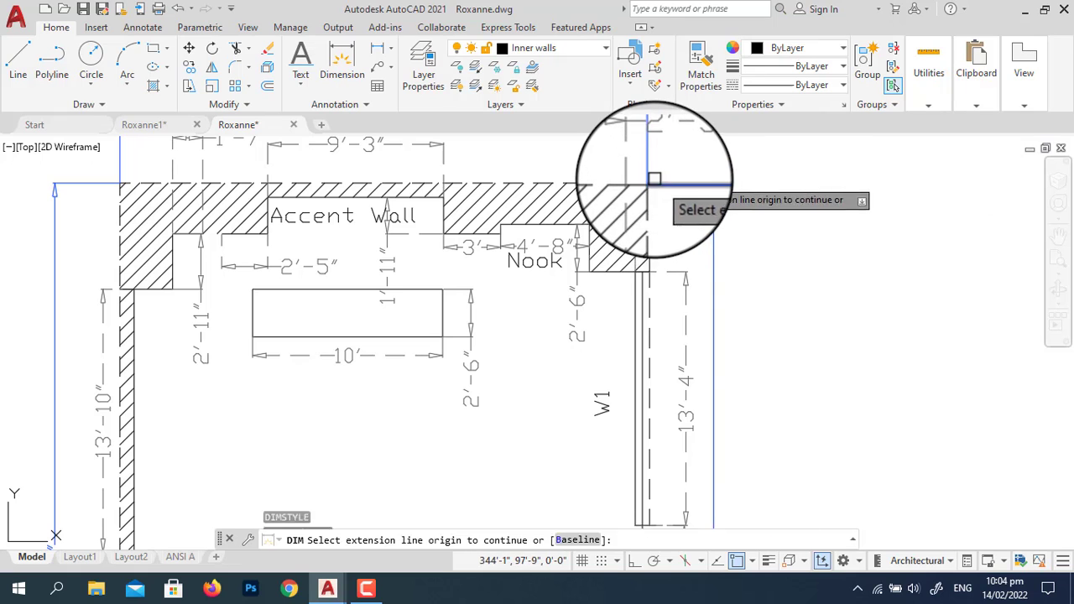
key("Escape")
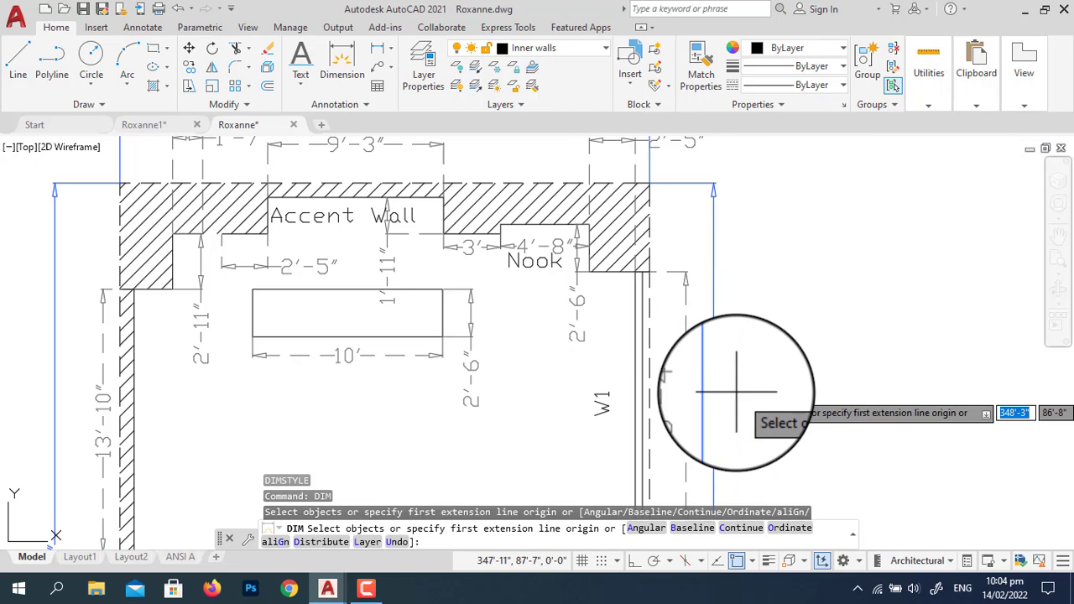
left_click(752, 561)
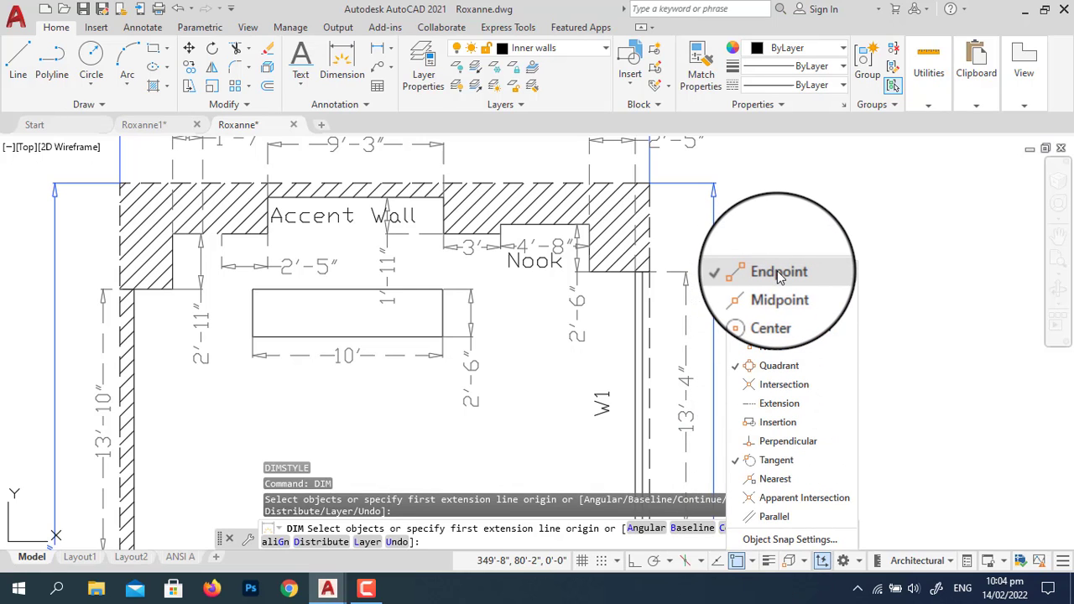
Turn on Extension snap and dimension the right wall top-to-bottom corner as 498"
left_click(781, 405)
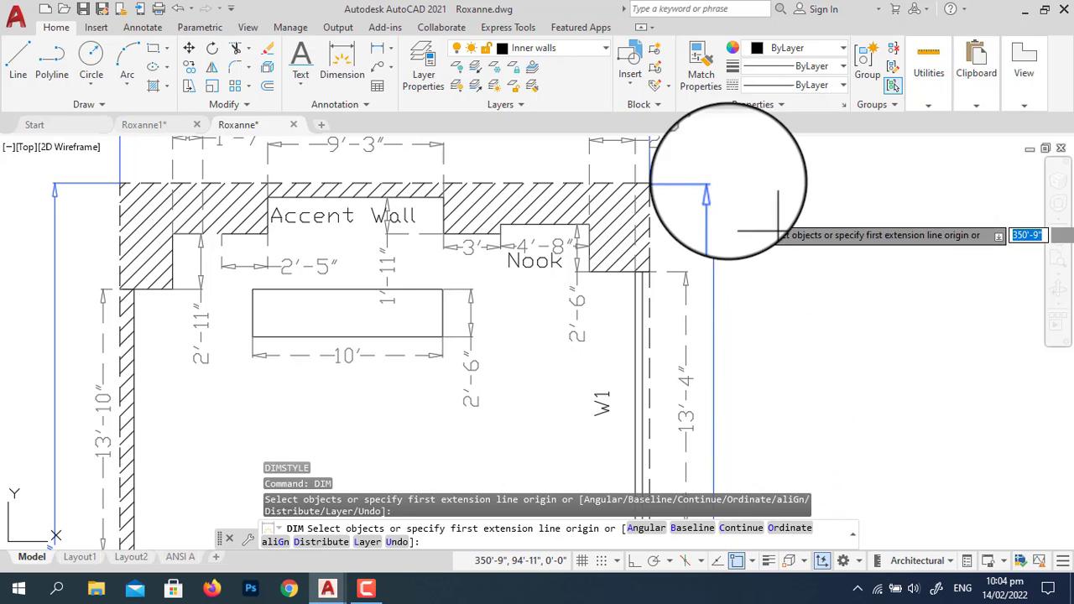
left_click(647, 180)
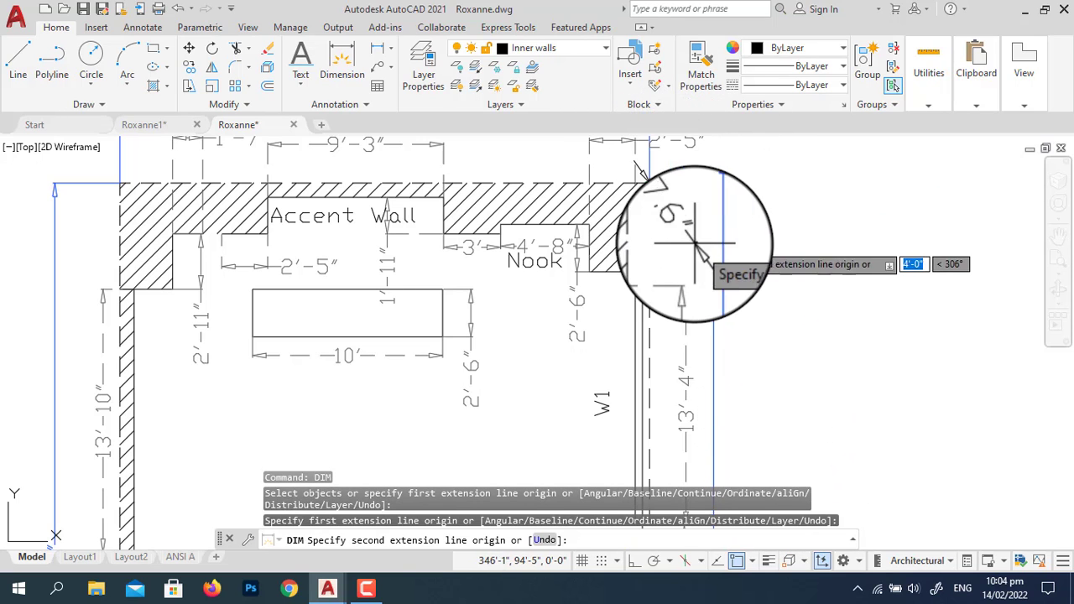
scroll(705, 221, "down", 2)
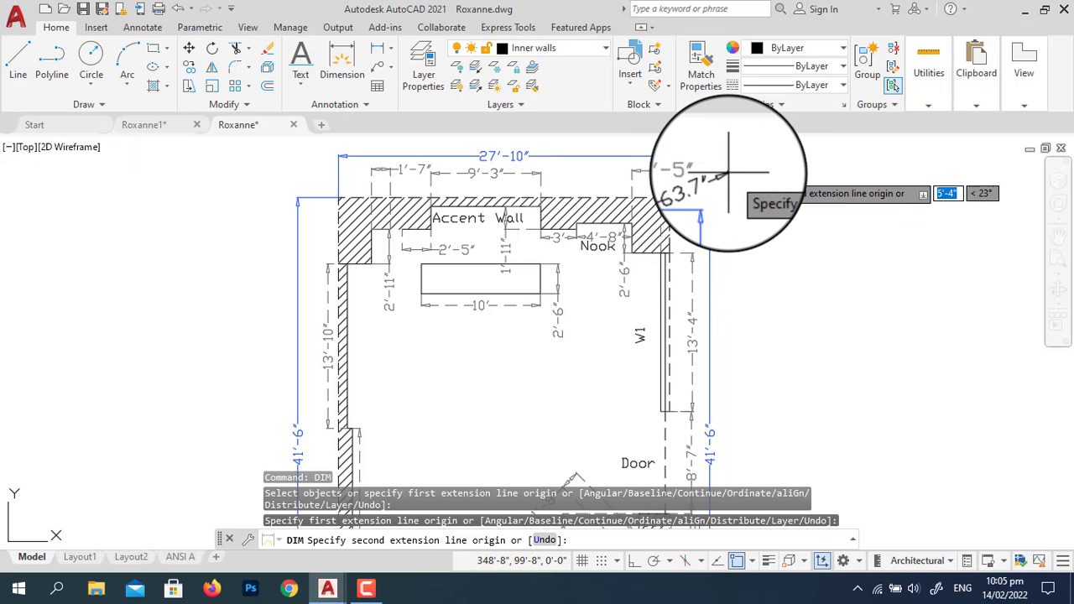
scroll(728, 173, "down", 2)
scroll(729, 173, "down", 2)
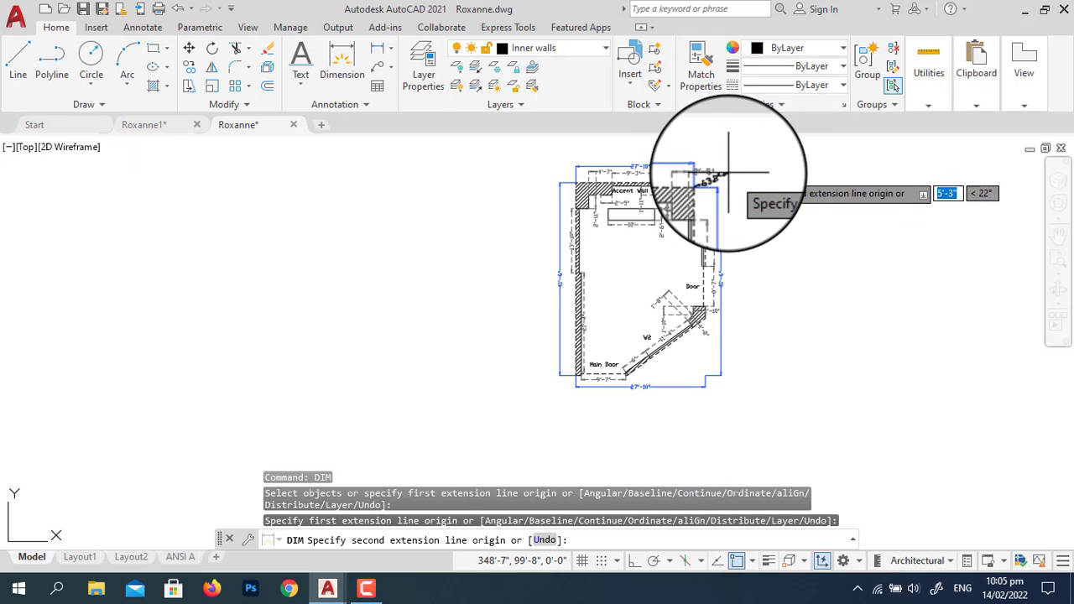
scroll(692, 367, "up", 3)
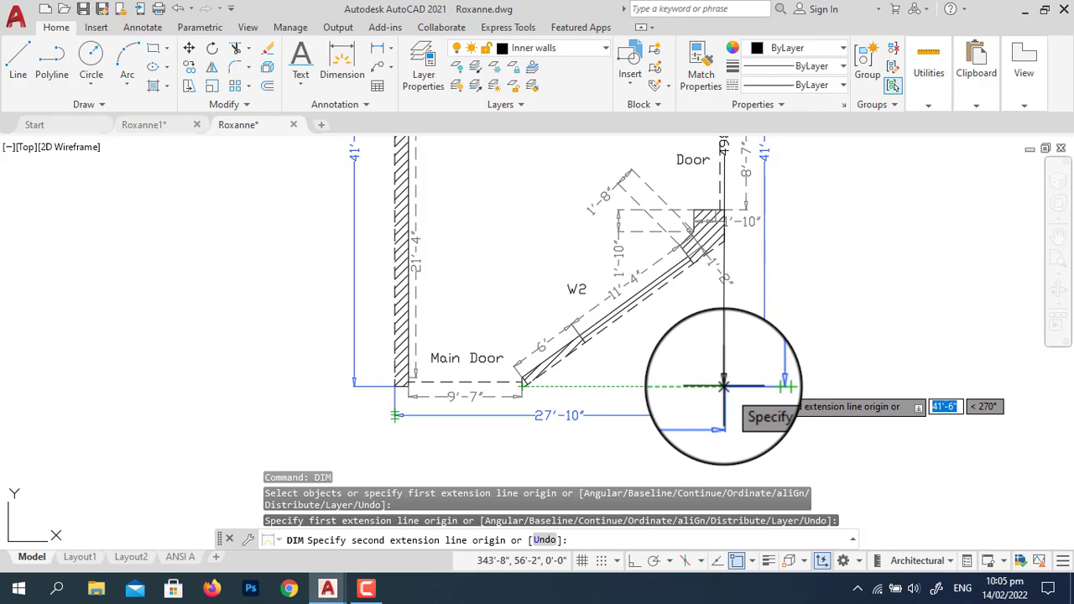
left_click(724, 386)
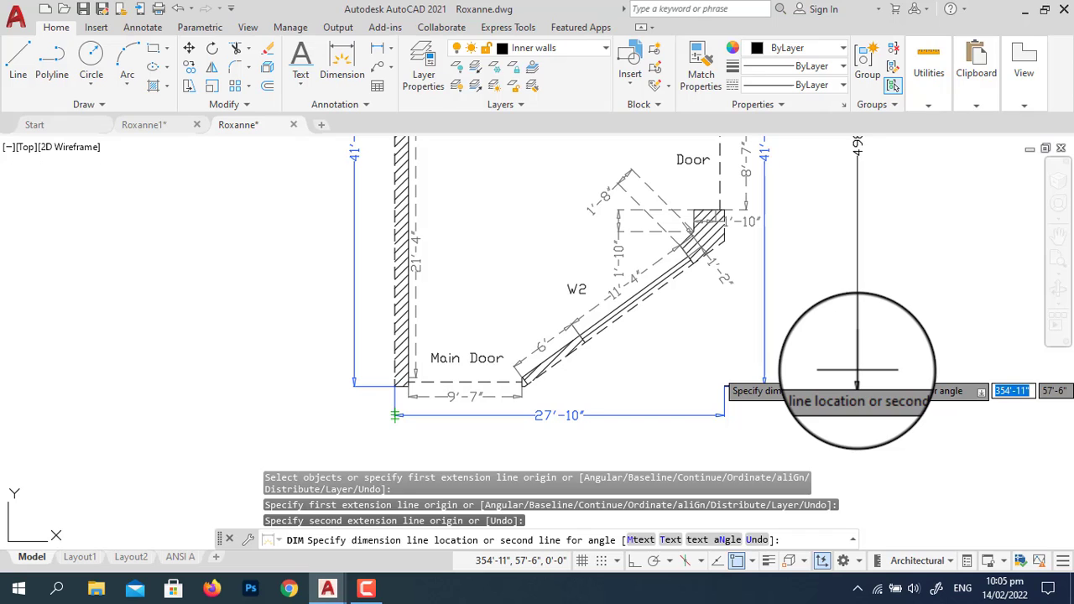
left_click(846, 373)
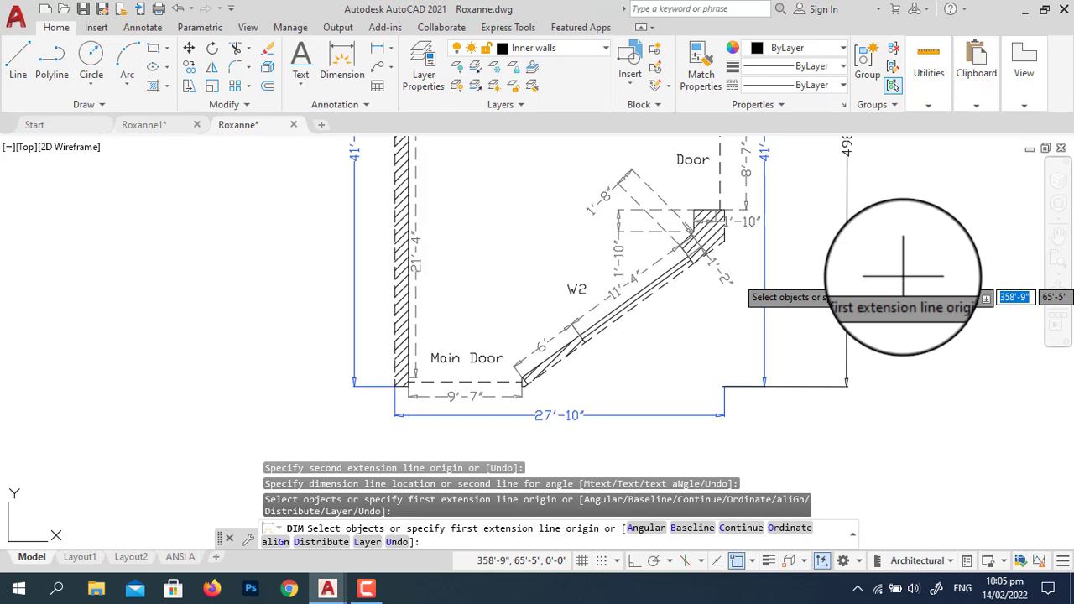
left_click(1058, 260)
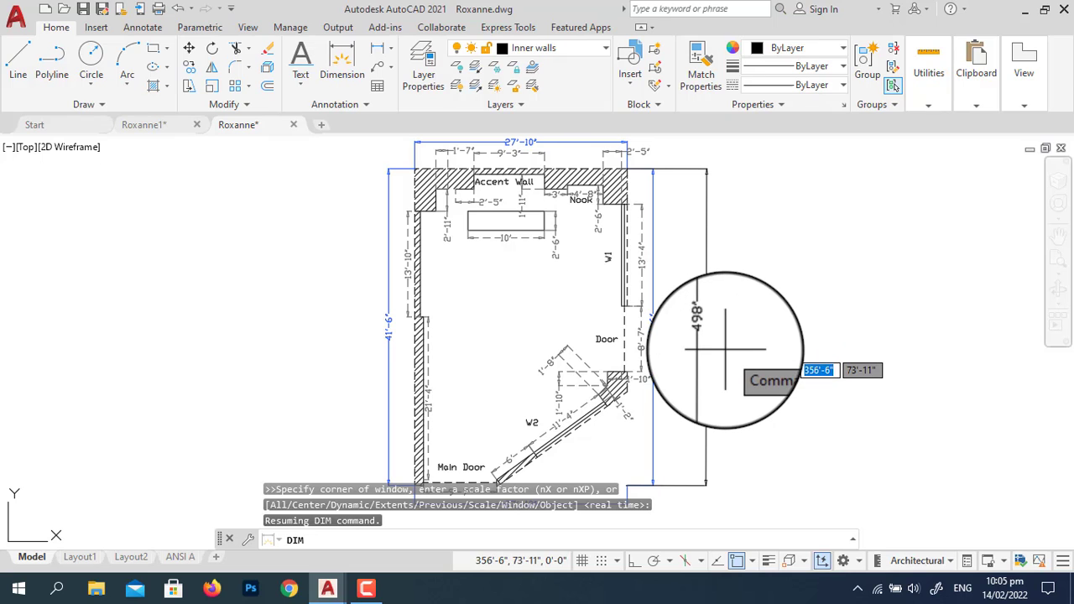
scroll(726, 348, "up", 4)
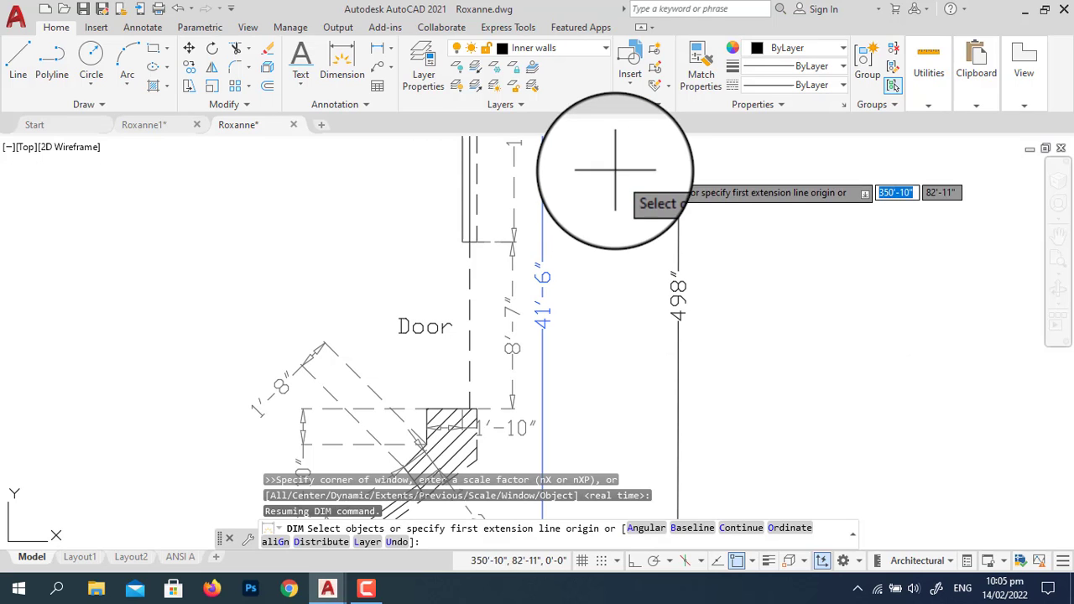
Make Outer Dimensions the current layer
left_click(606, 52)
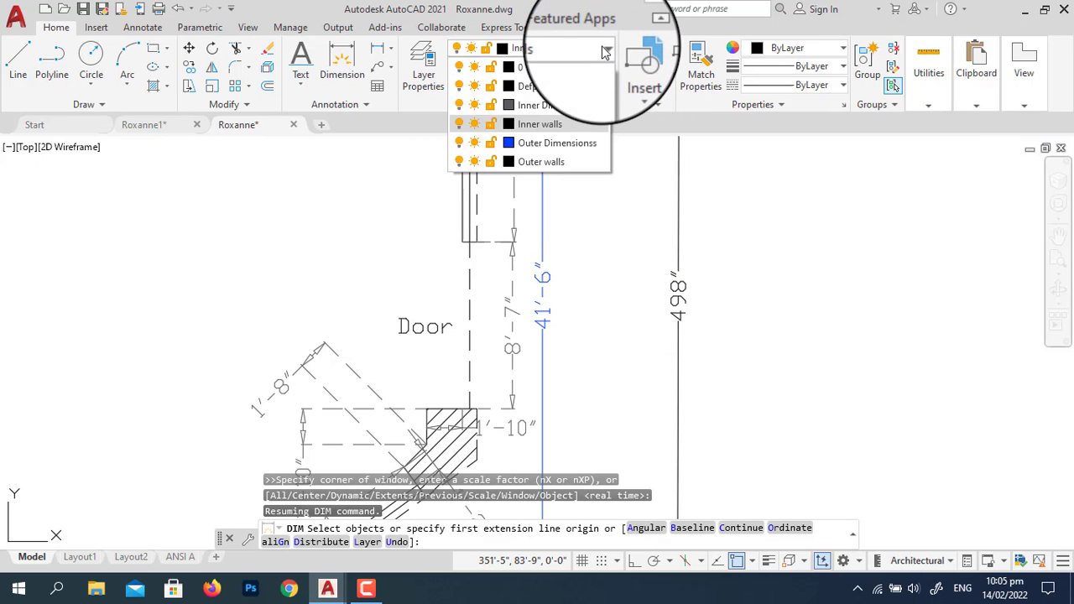
left_click(549, 145)
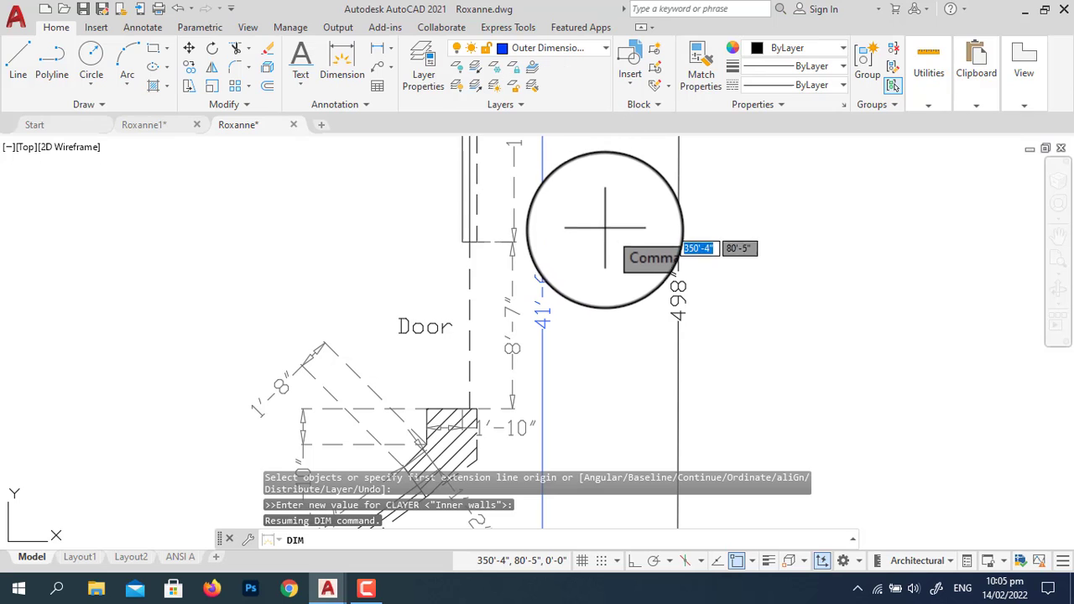
scroll(599, 236, "down", 5)
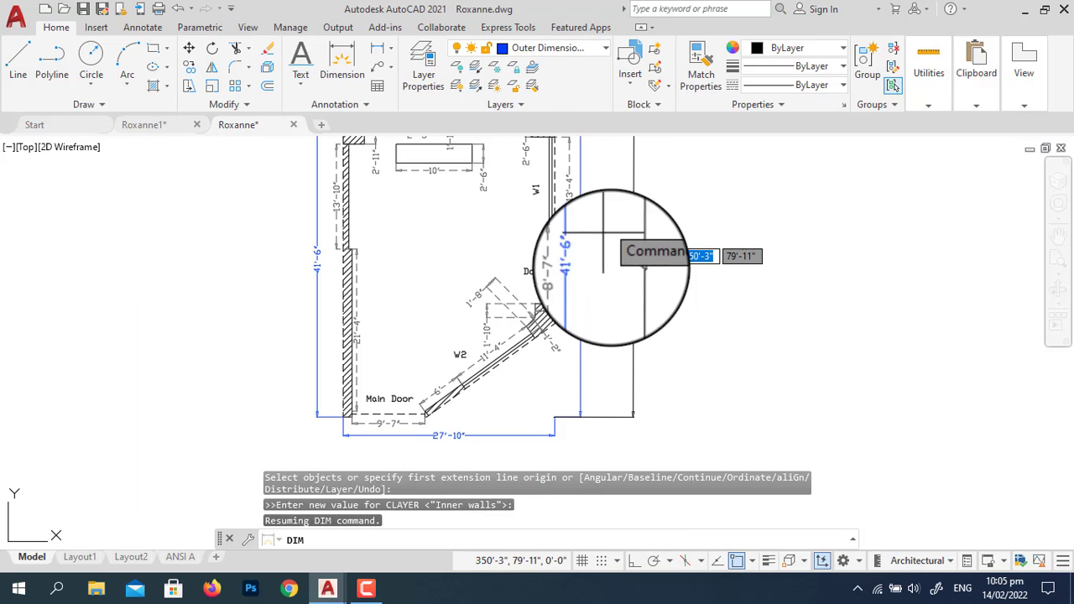
scroll(609, 357, "down", 2)
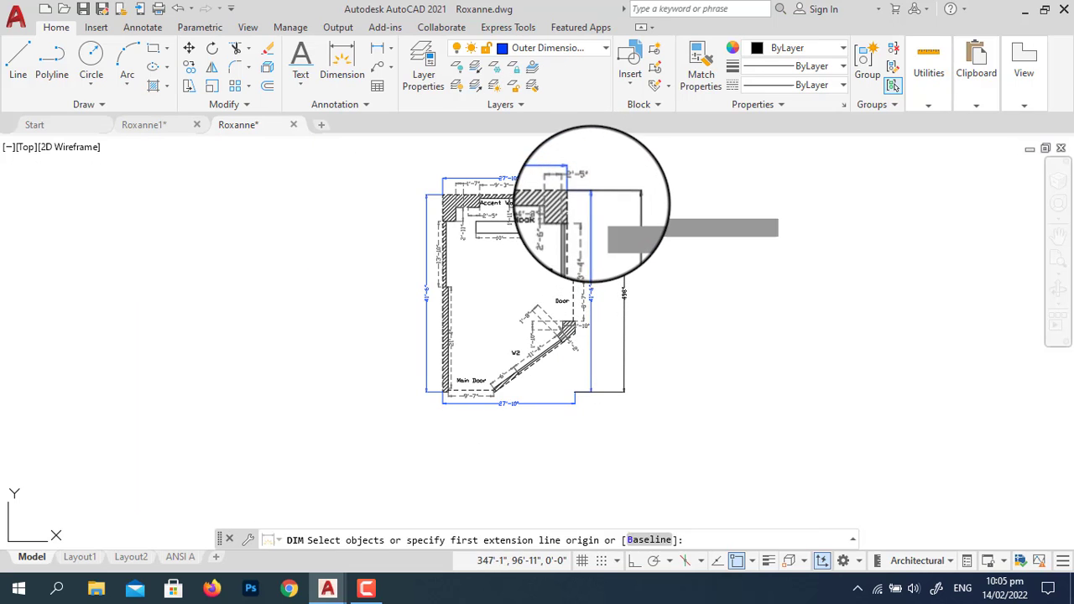
scroll(595, 194, "up", 2)
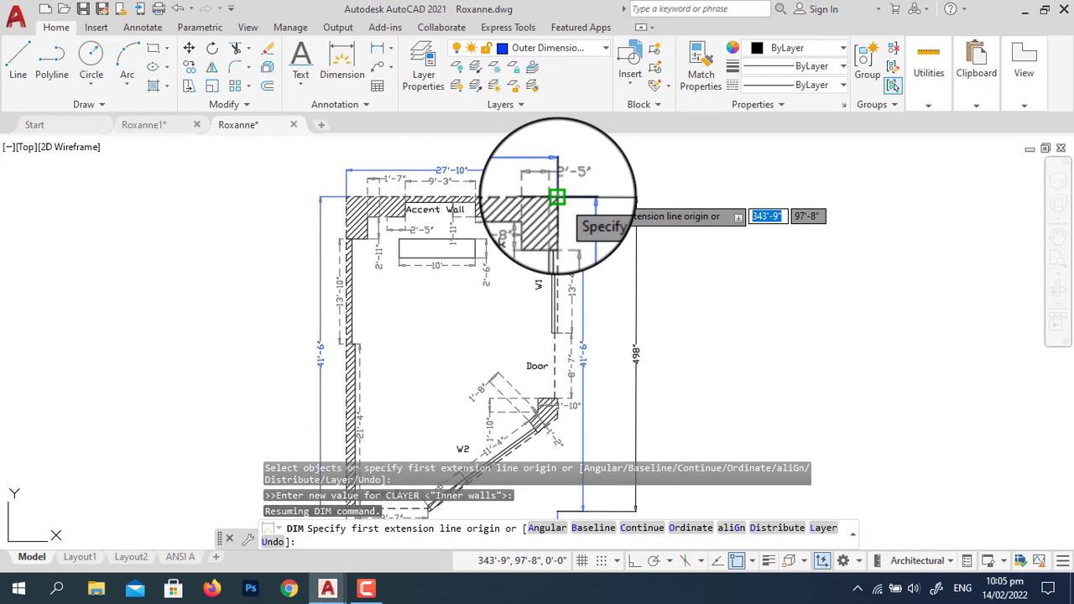
Add a second vertical 498" dimension from top-right to bottom corner, right of the plan
left_click(553, 198)
scroll(645, 201, "down", 2)
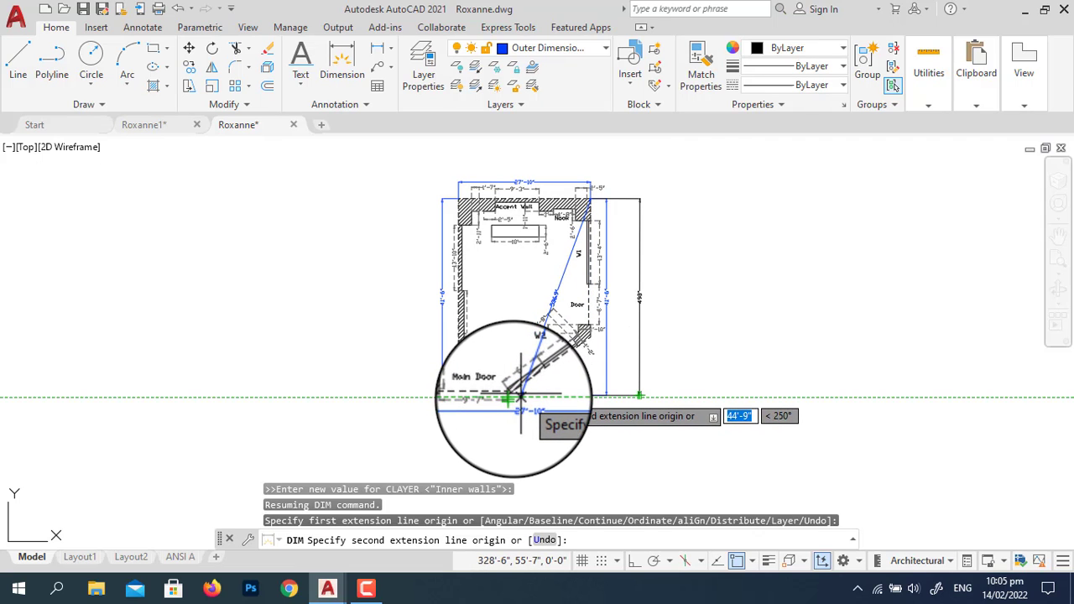
scroll(518, 396, "up", 4)
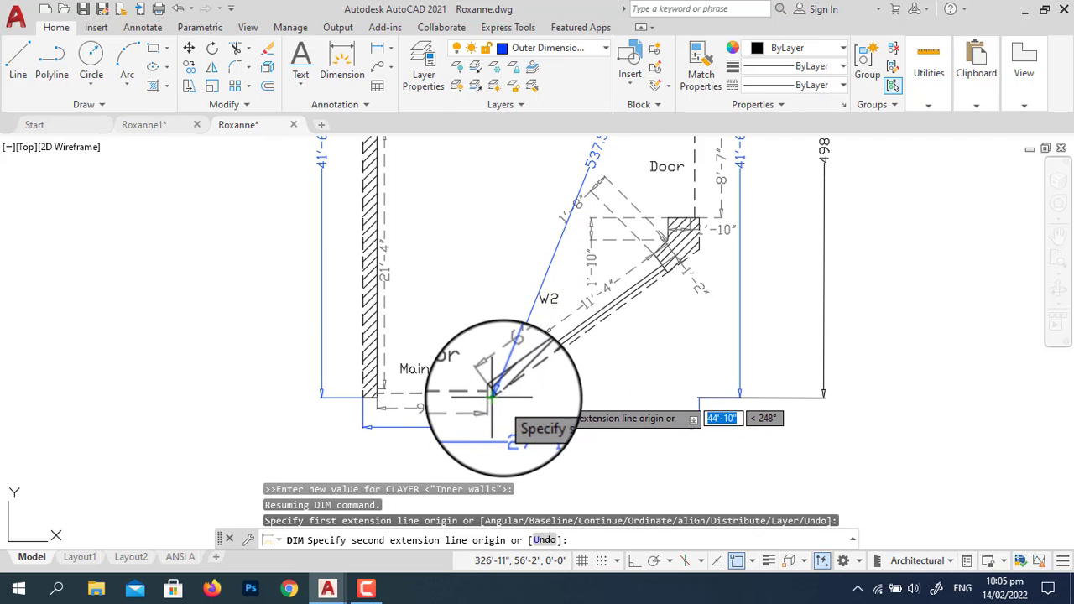
left_click(698, 396)
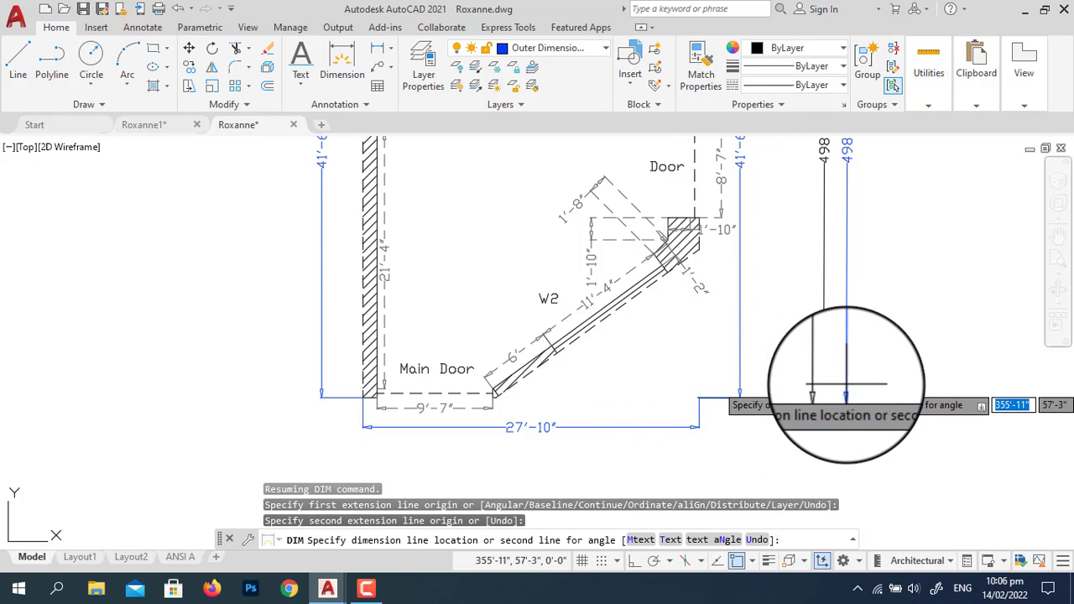
left_click(869, 383)
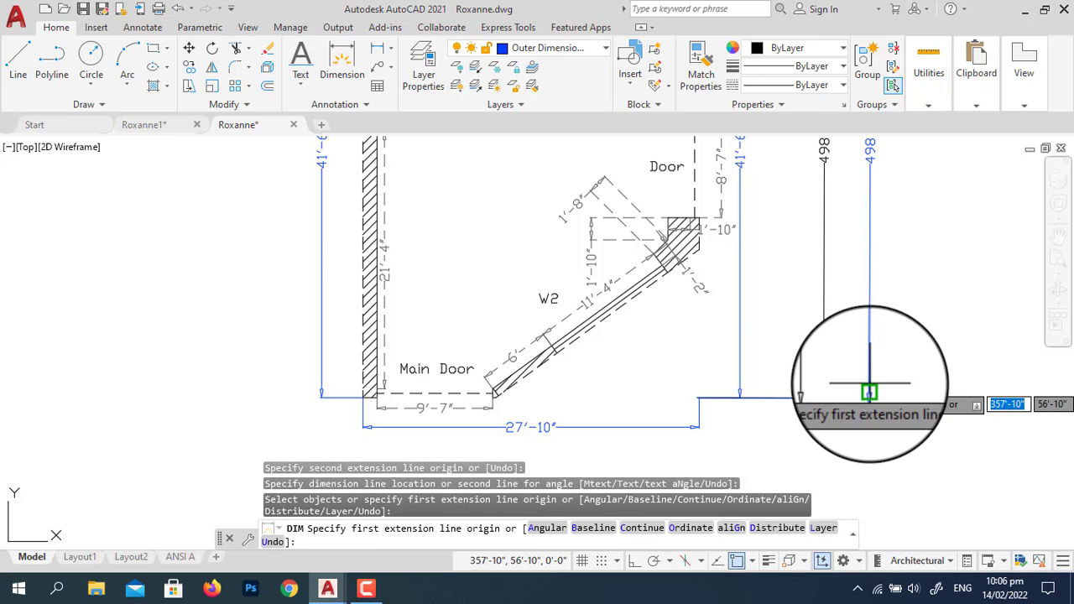
scroll(866, 309, "down", 2)
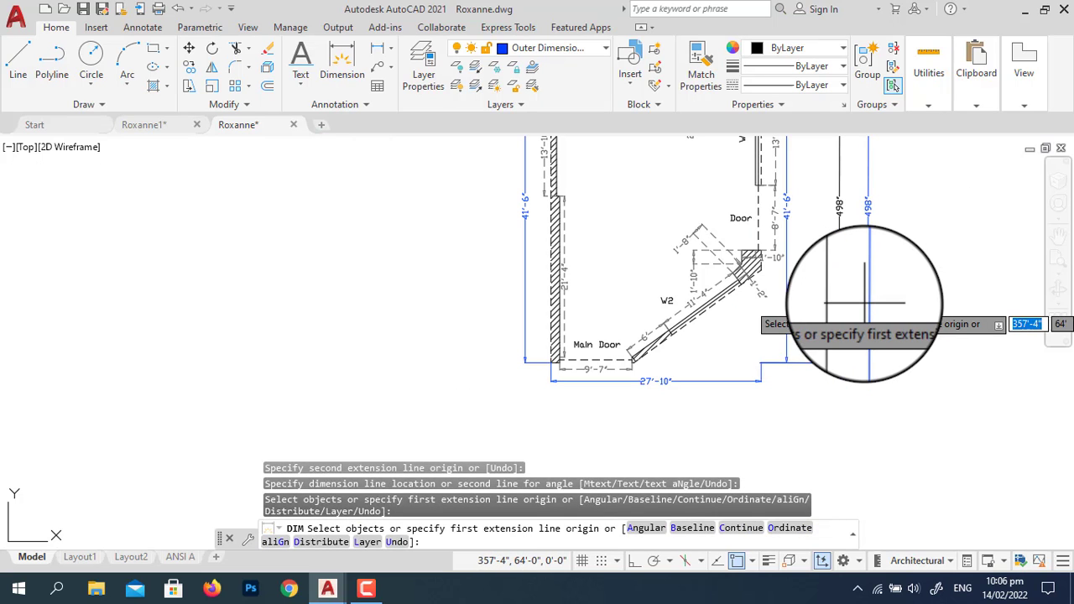
key("Return")
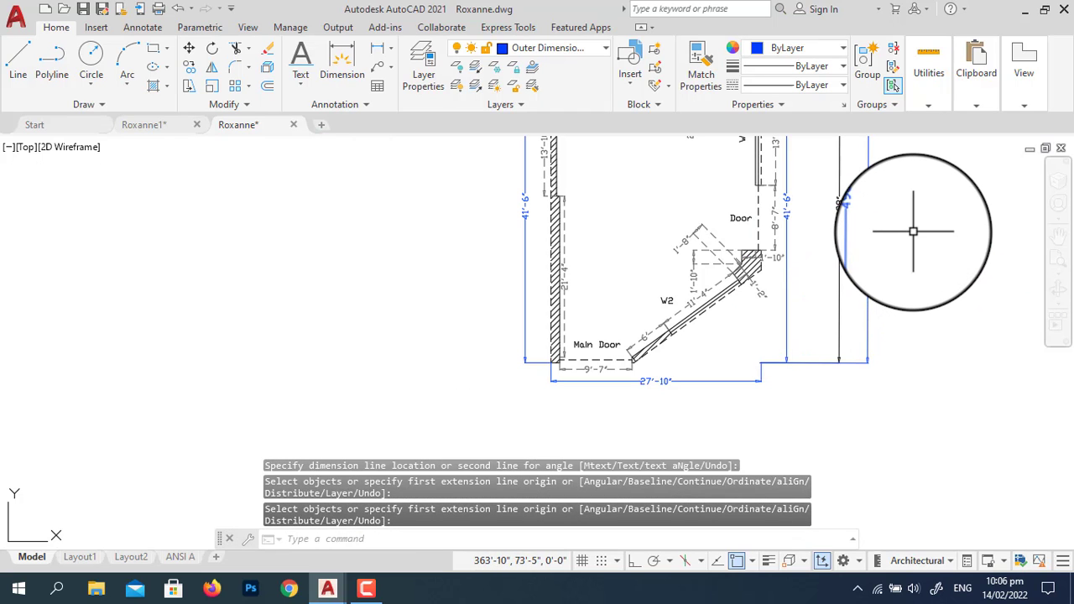
left_click(838, 214)
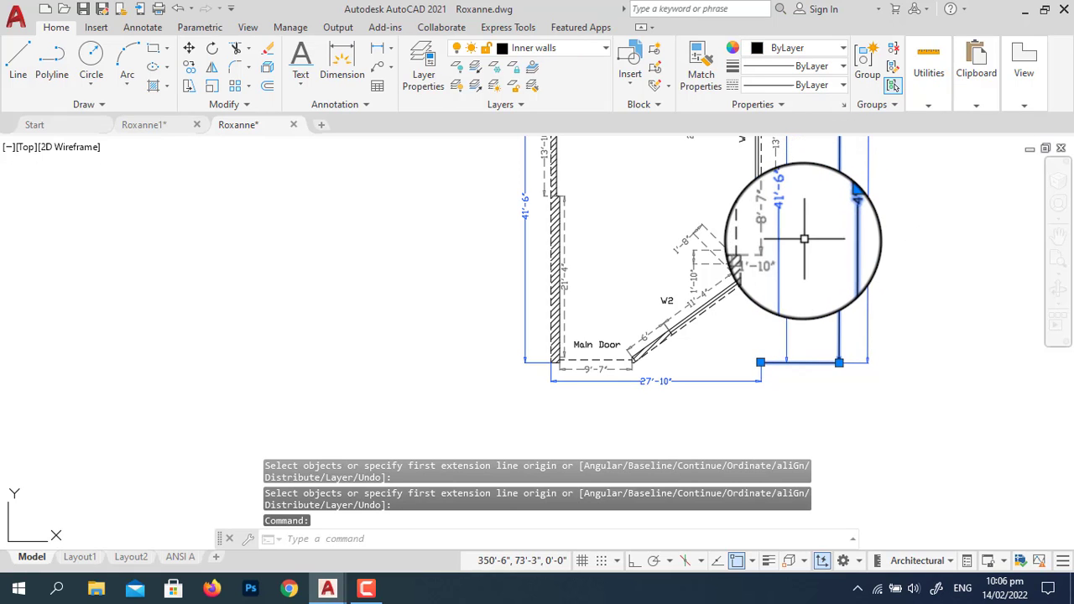
Erase the old black 498" dimension and open the ISO-25 style for modification
key("Delete")
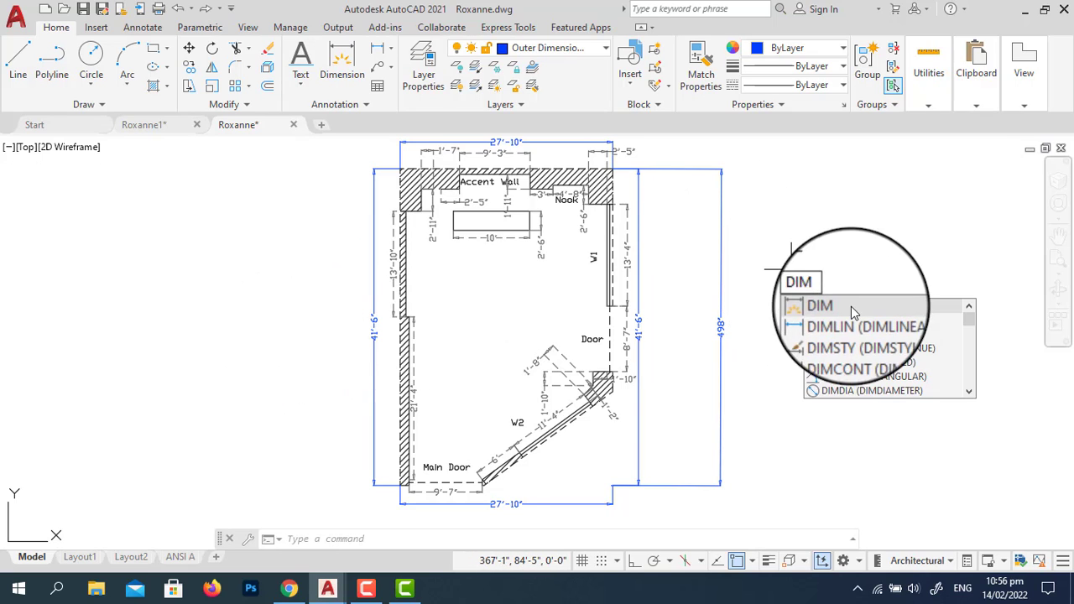
left_click(894, 340)
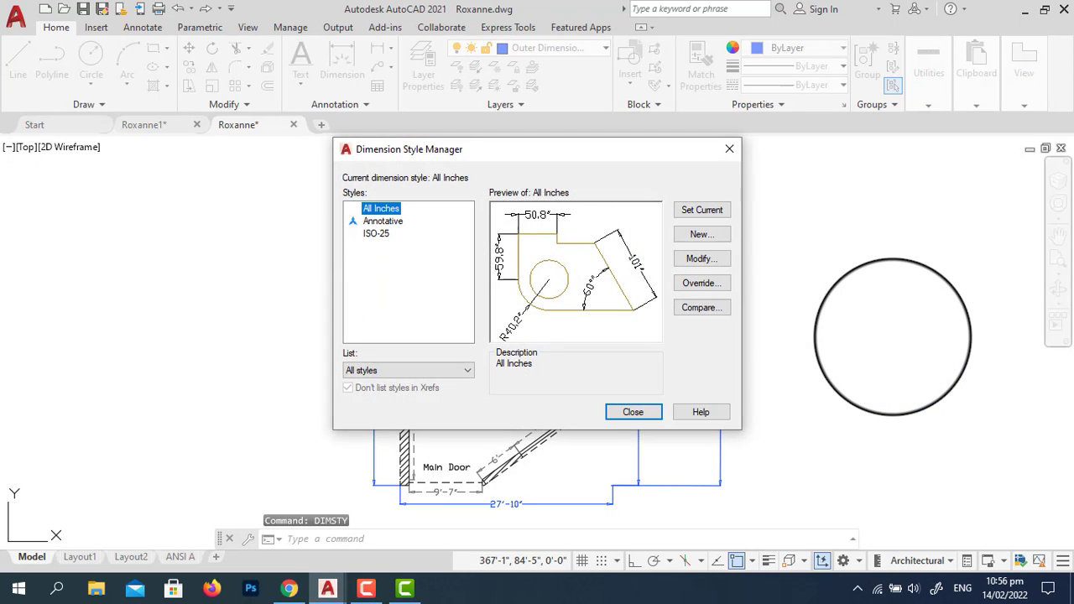
left_click(377, 234)
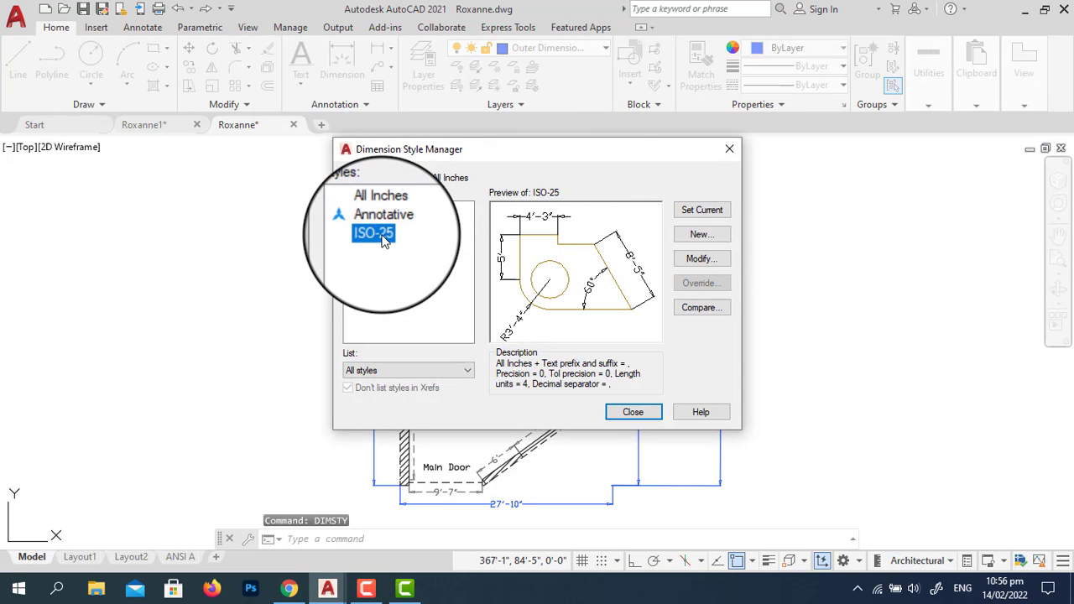
left_click(702, 259)
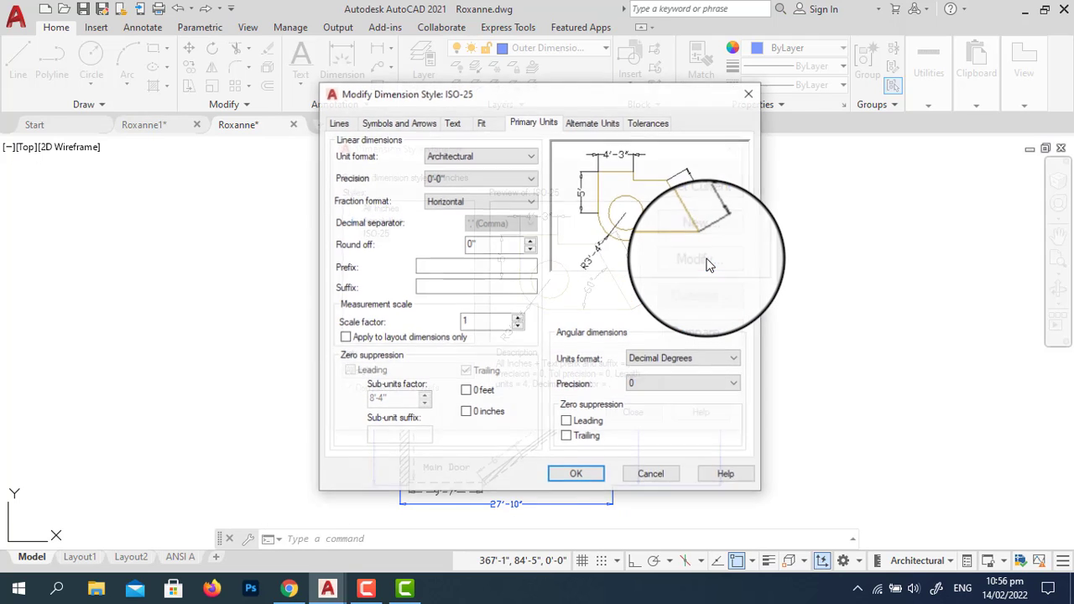
Set ISO-25 to Decimal units, 0.0 precision, Period separator and inch suffix, then make it current
left_click(529, 156)
left_click(504, 177)
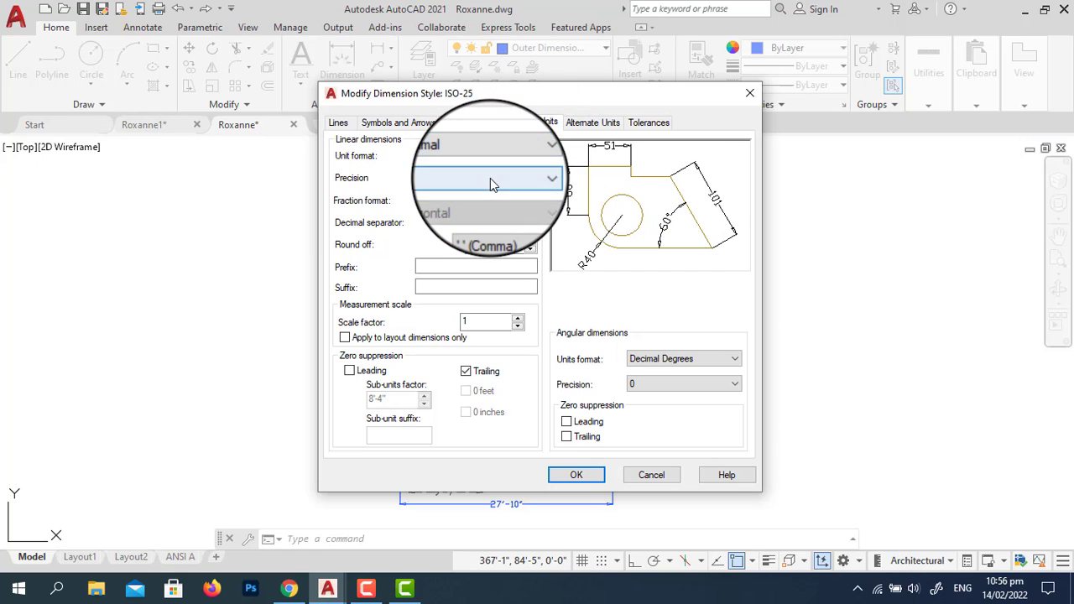
left_click(508, 181)
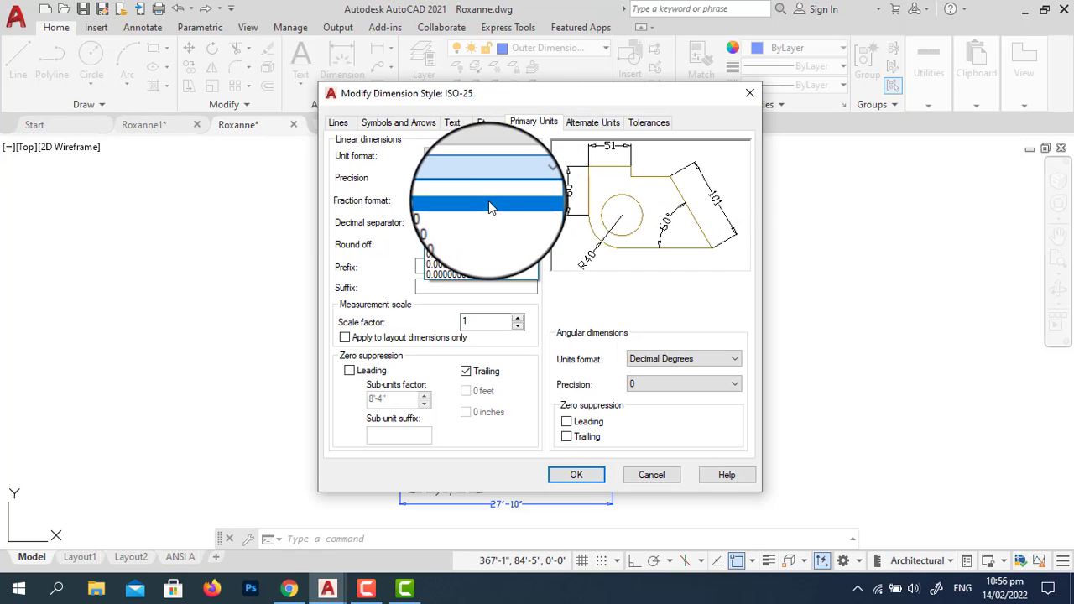
left_click(488, 200)
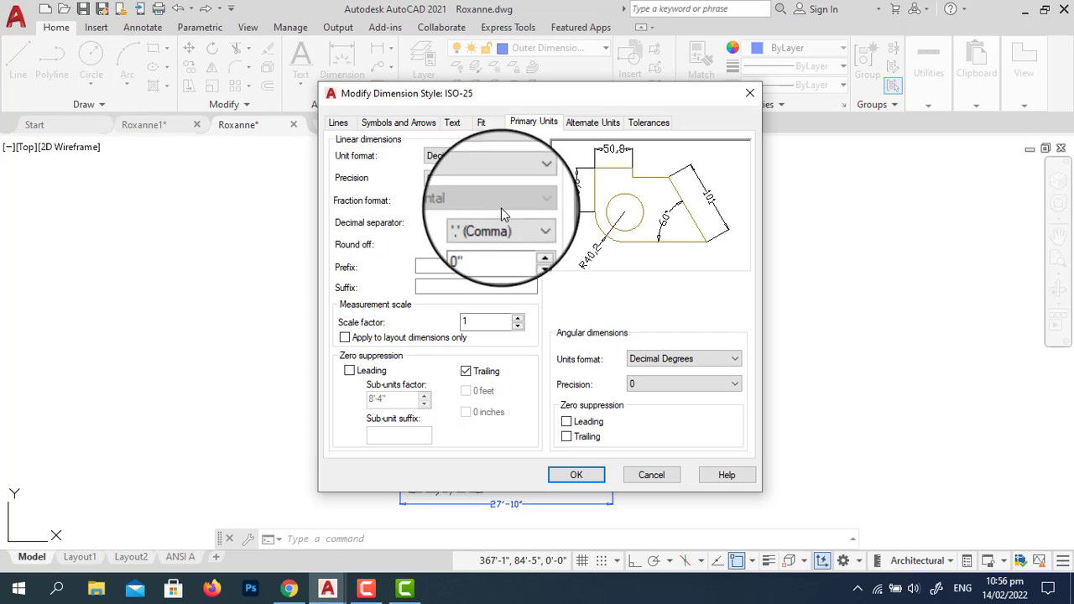
left_click(520, 228)
left_click(507, 238)
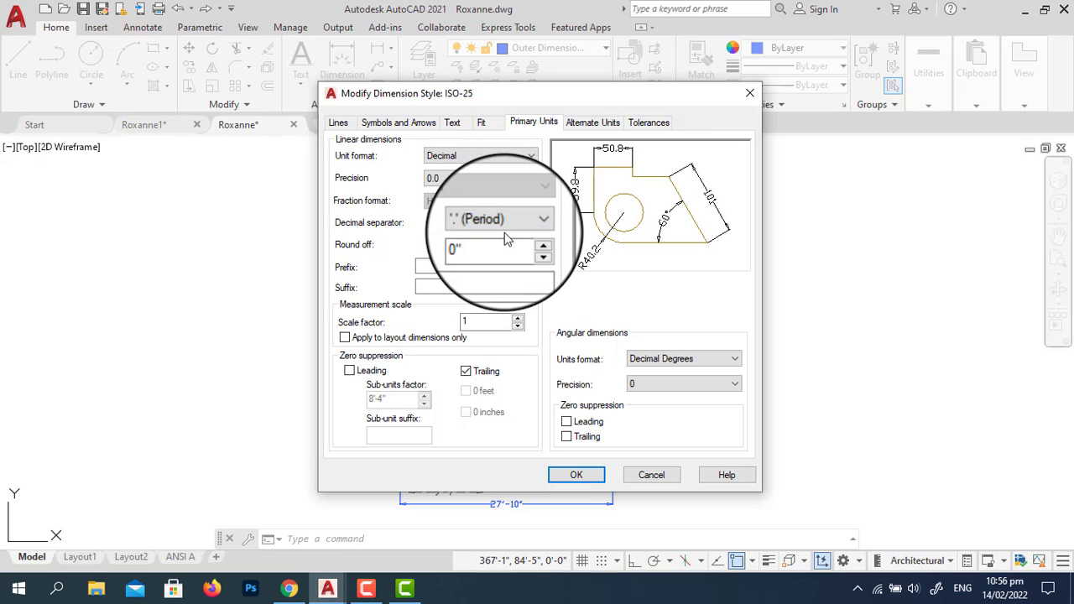
left_click(447, 287)
type("\"")
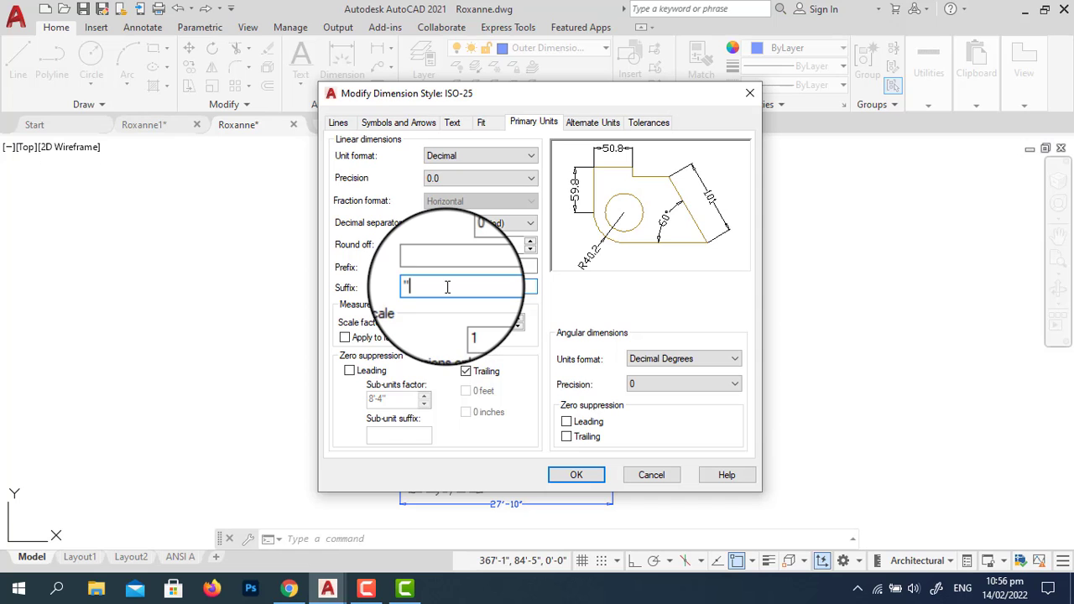
left_click(585, 475)
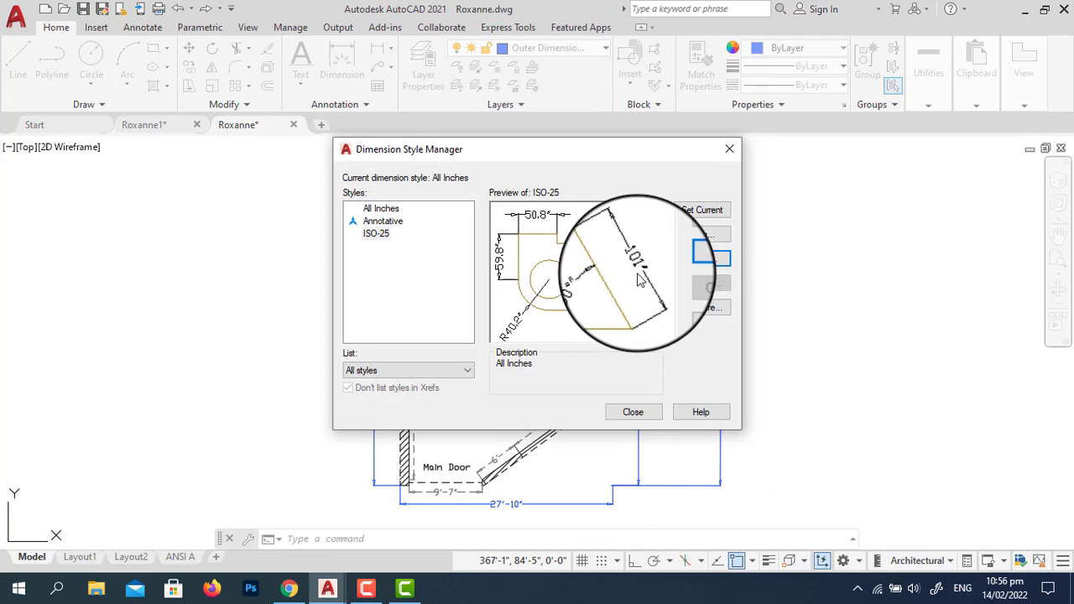
left_click(703, 216)
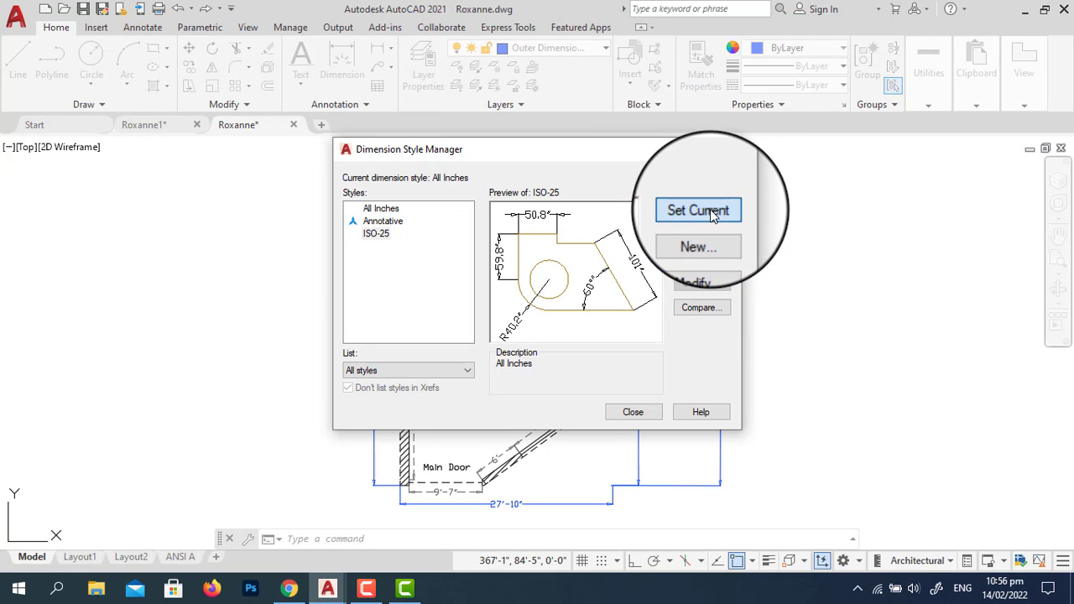
left_click(628, 412)
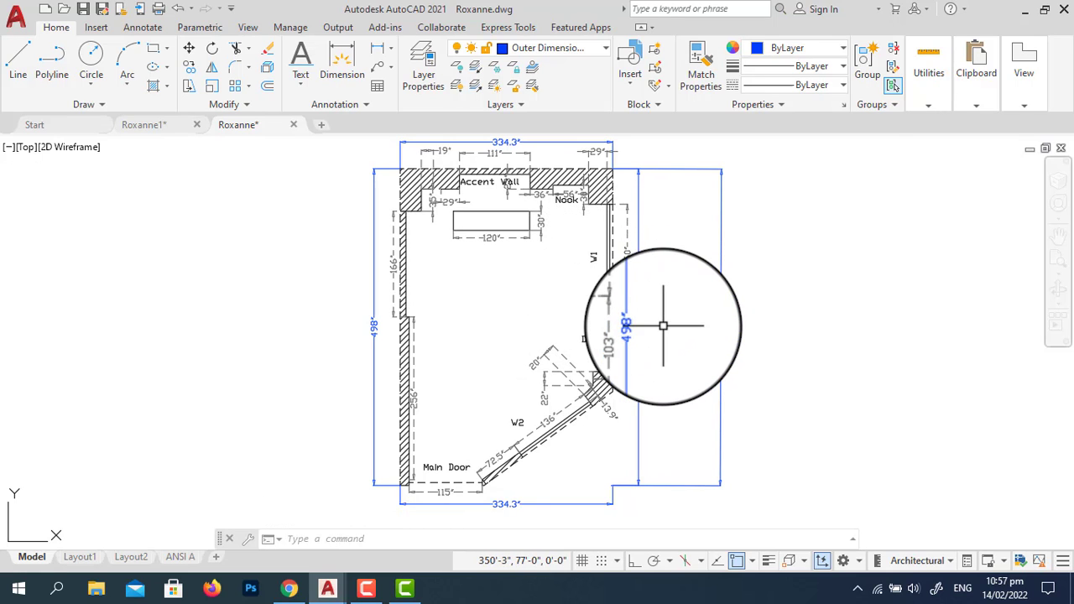
Check the right-side dimensions and remove the duplicate outer 498" dimension
scroll(663, 325, "up", 5)
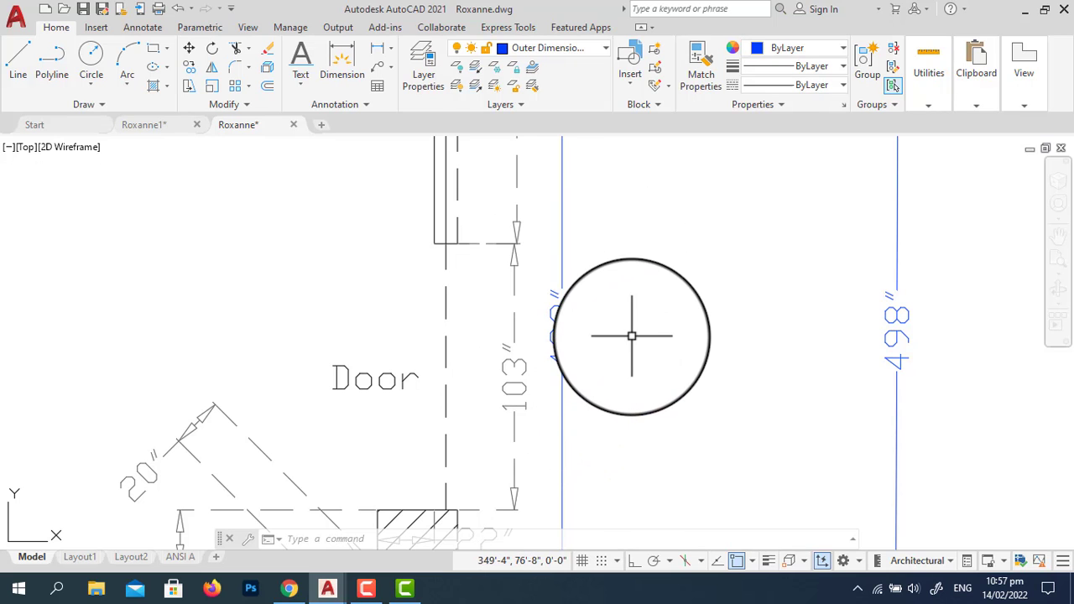
scroll(632, 335, "down", 4)
scroll(632, 336, "down", 2)
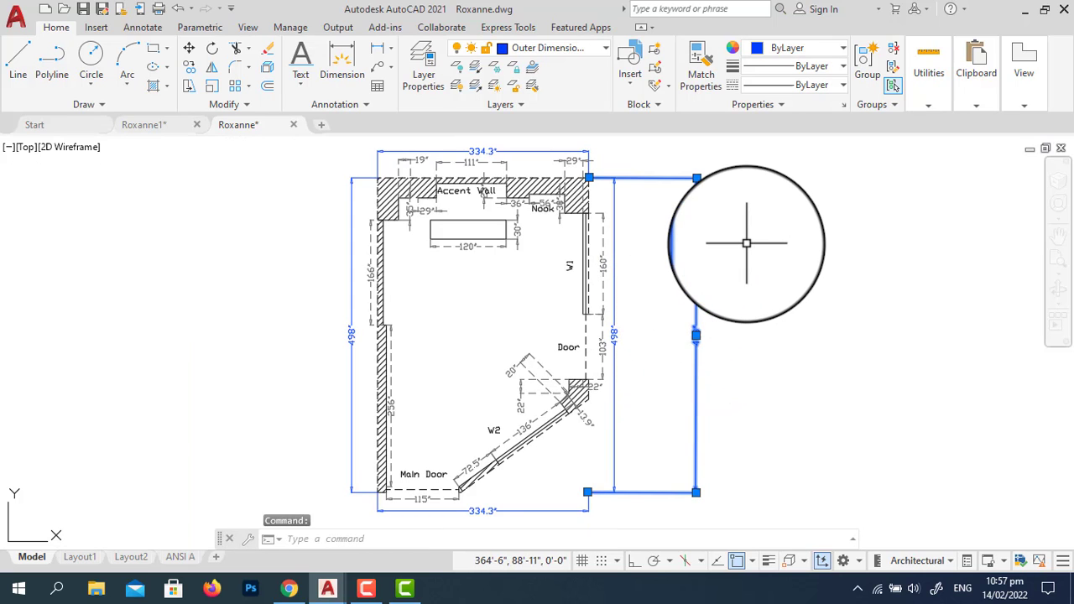
key("Escape")
key("Escape")
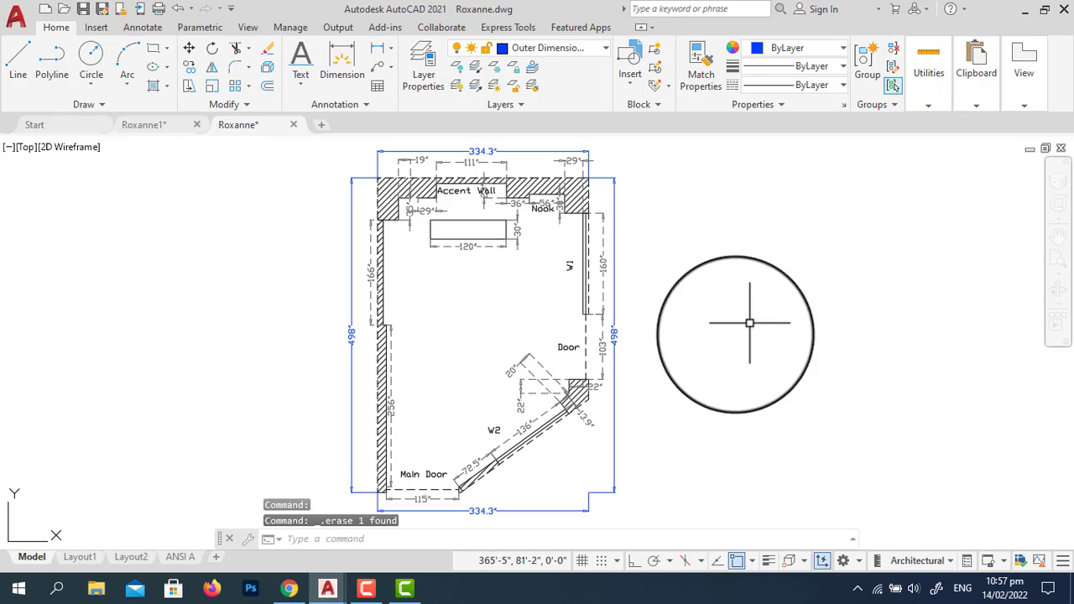